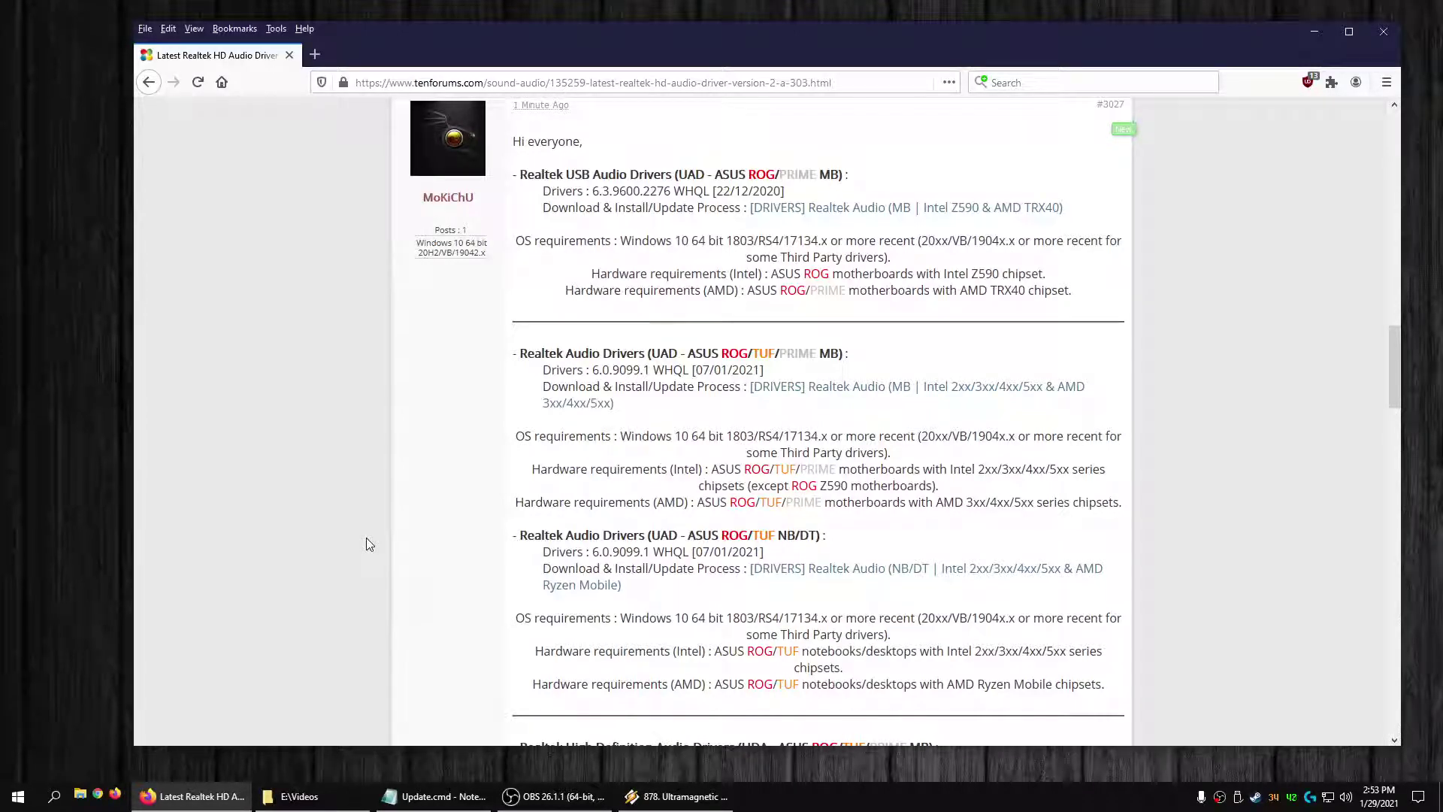
Scroll the TenForums Realtek thread down to the ASRock/GIGABYTE/MSI update-only 6.0.9099.1 driver section.
scroll(527, 432, up, 3)
scroll(529, 437, down, 3)
scroll(646, 282, up, 2)
scroll(631, 290, down, 2)
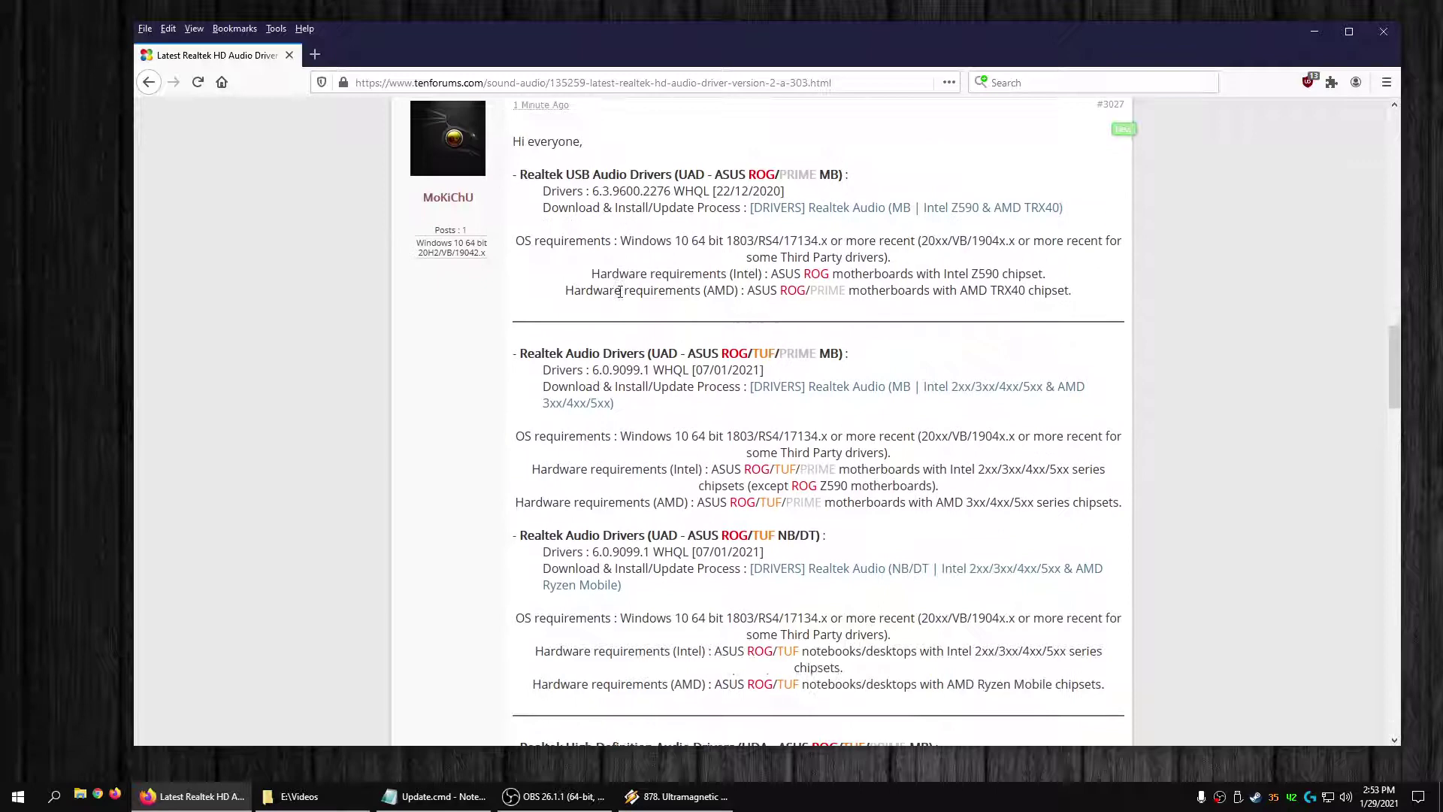
scroll(620, 292, up, 1)
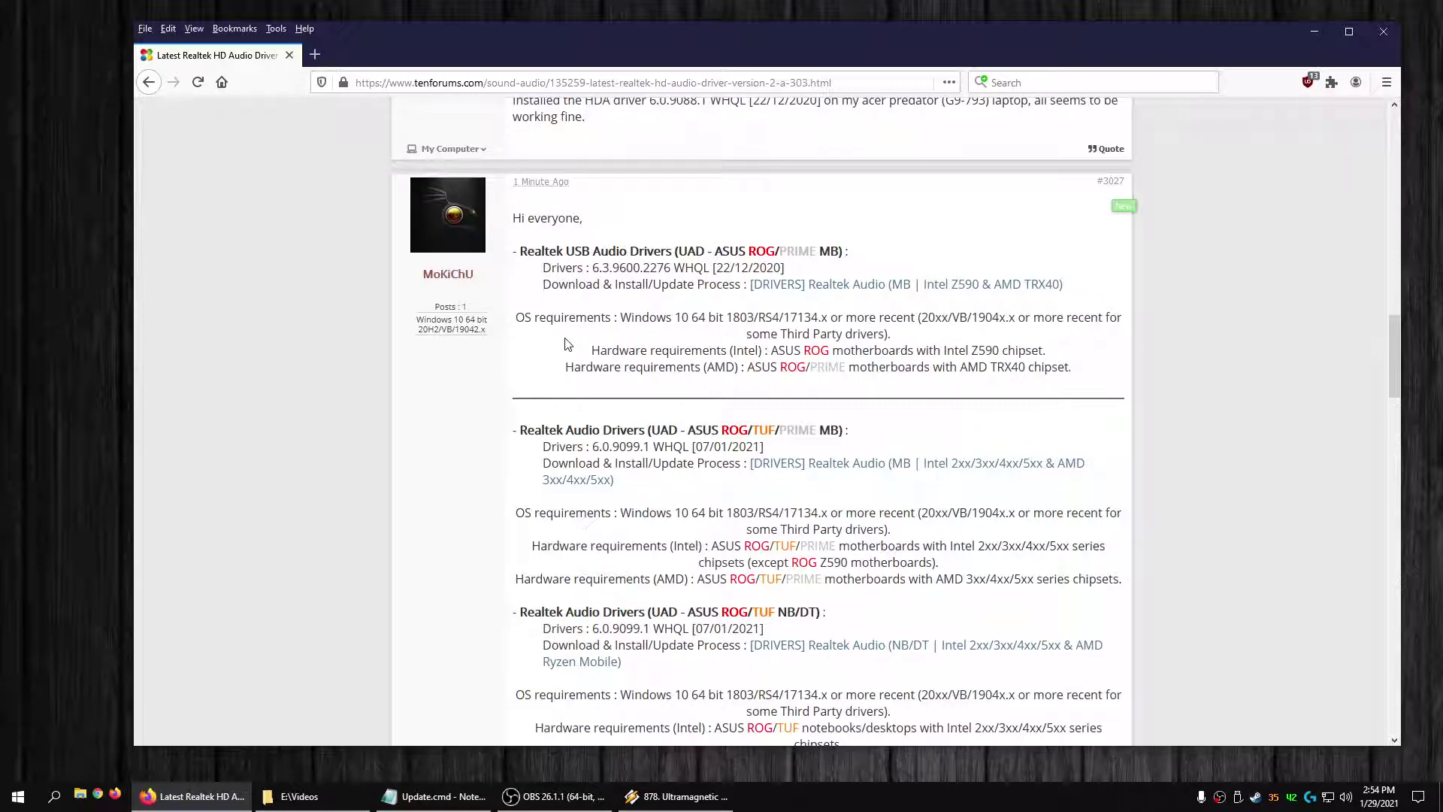
scroll(560, 345, down, 1)
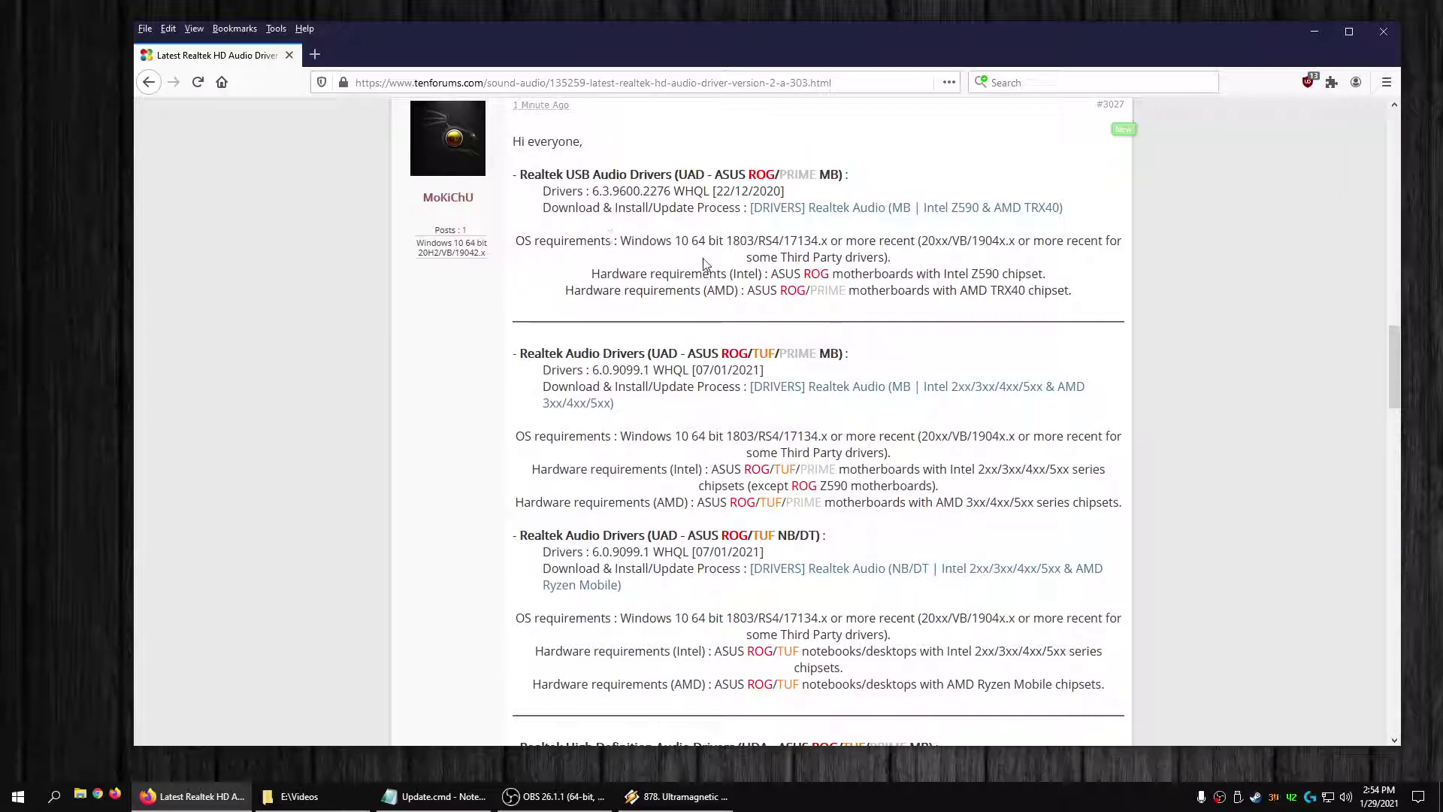
scroll(621, 272, down, 1)
scroll(620, 272, down, 10)
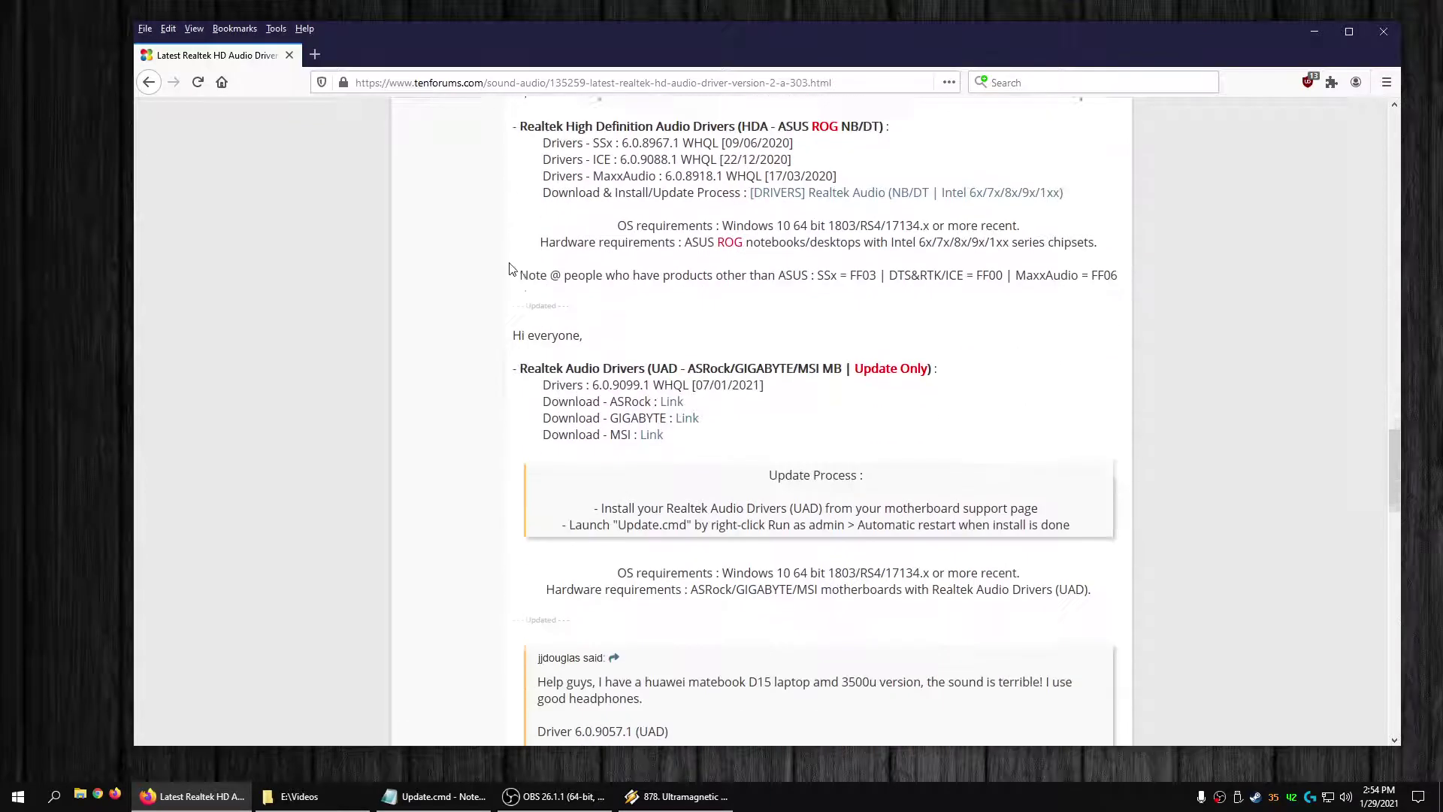
scroll(729, 418, down, 1)
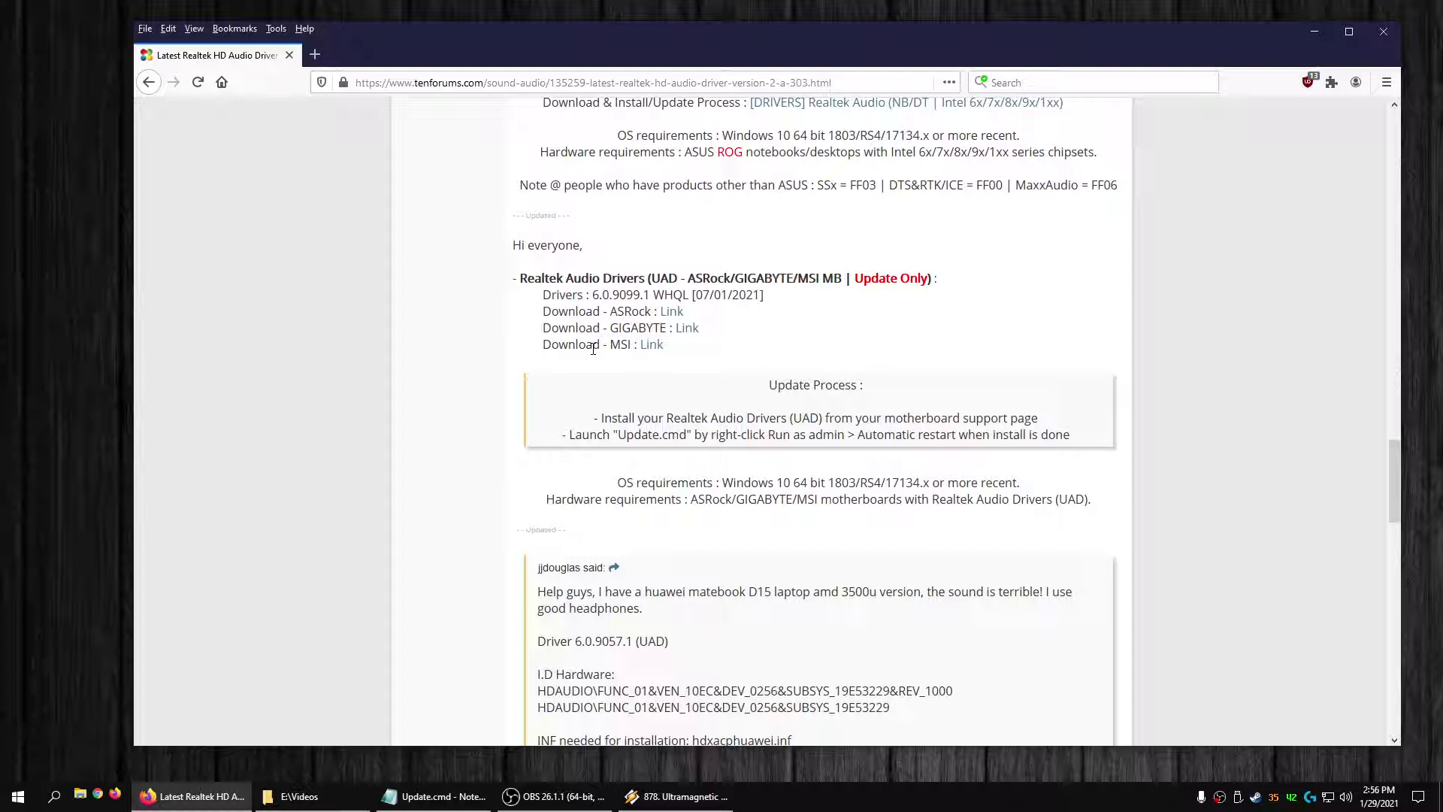
drag(663, 345, 539, 344)
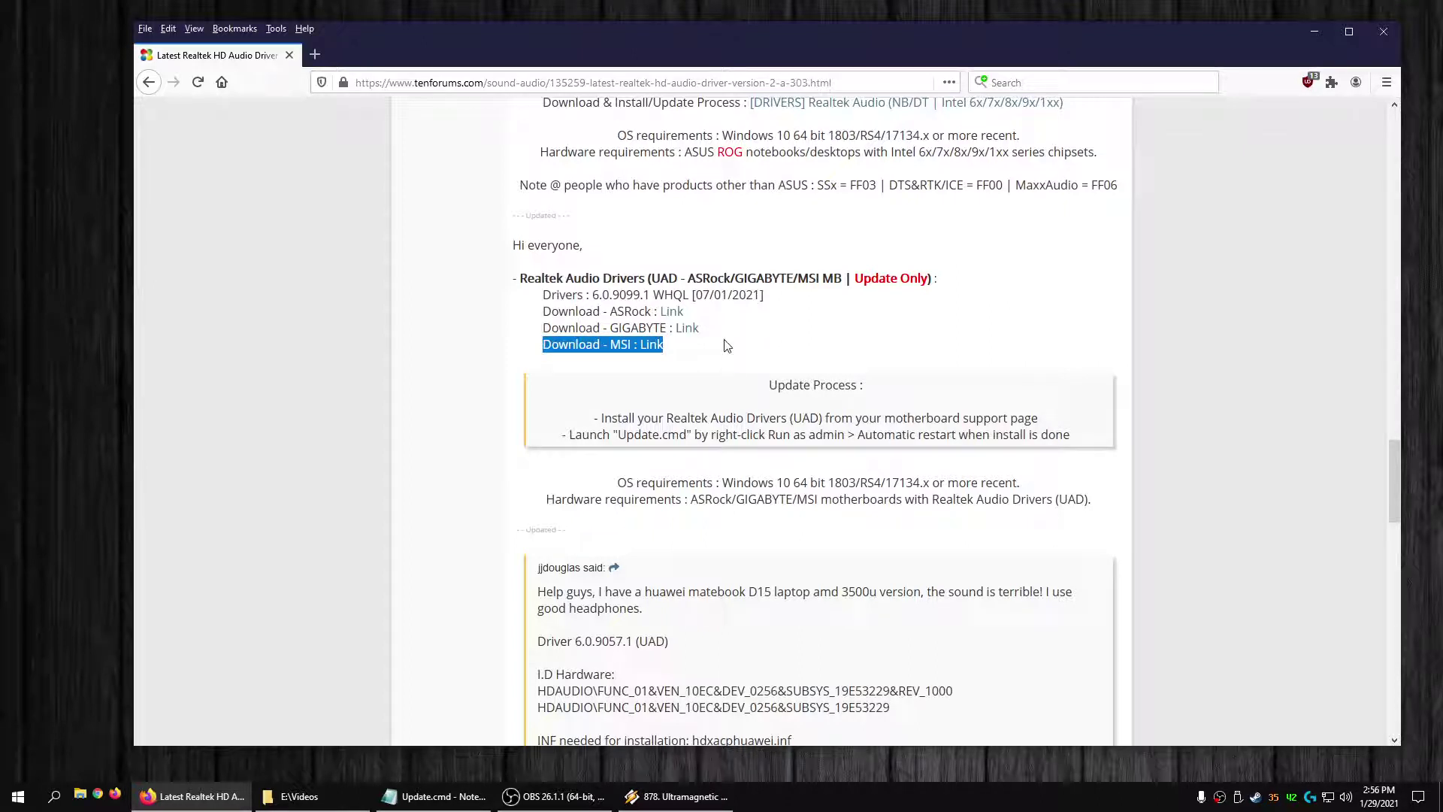
drag(726, 333, 553, 330)
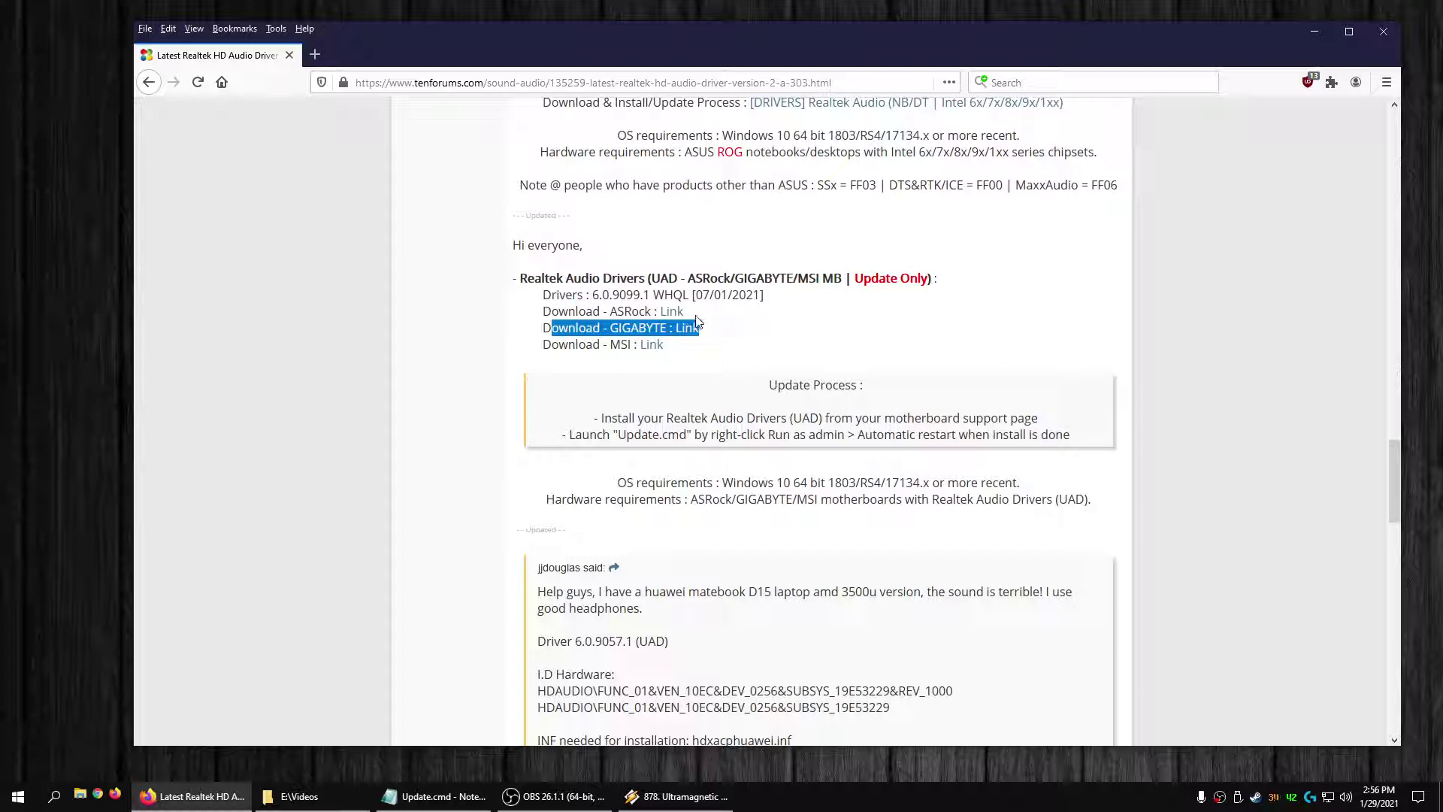
click(719, 324)
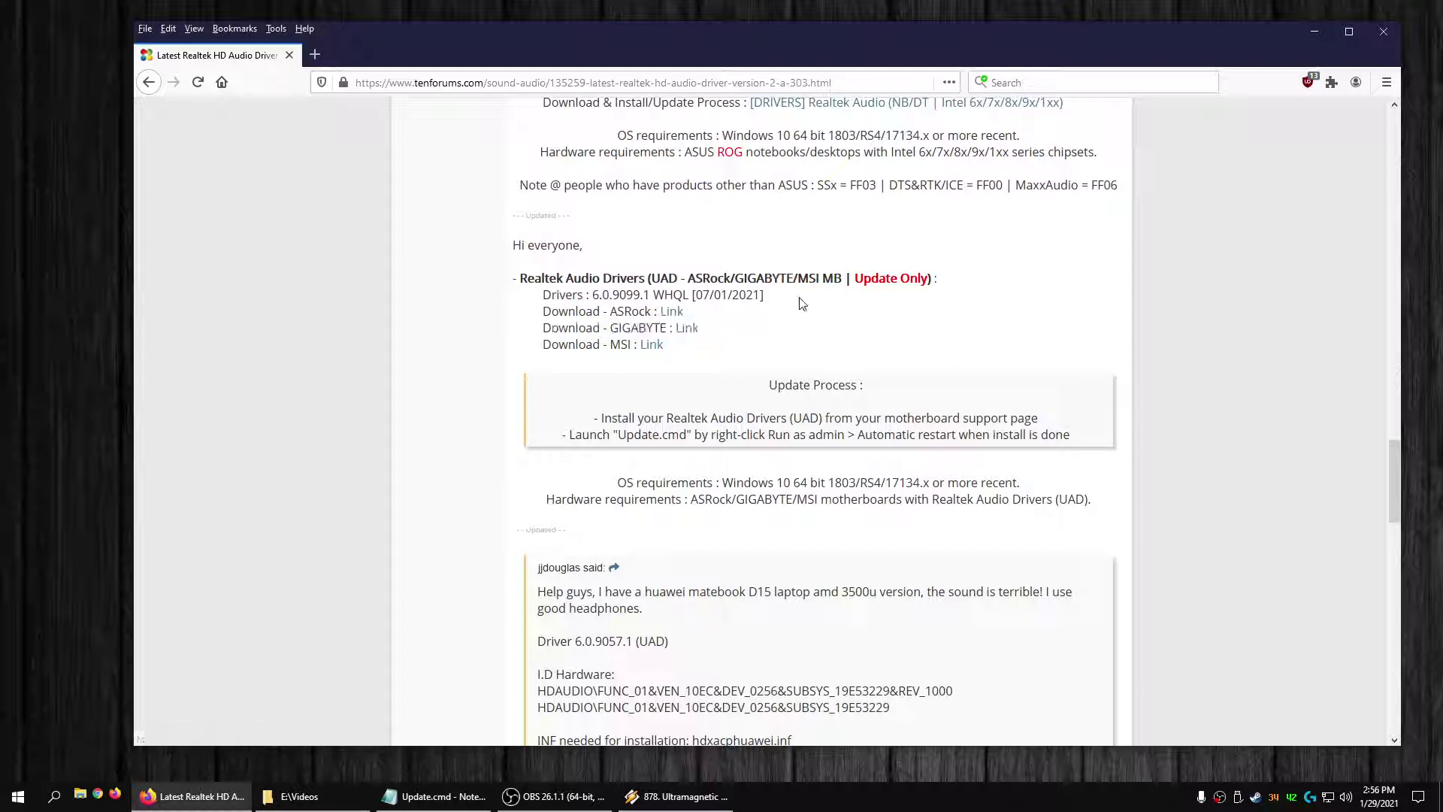
drag(953, 280, 847, 279)
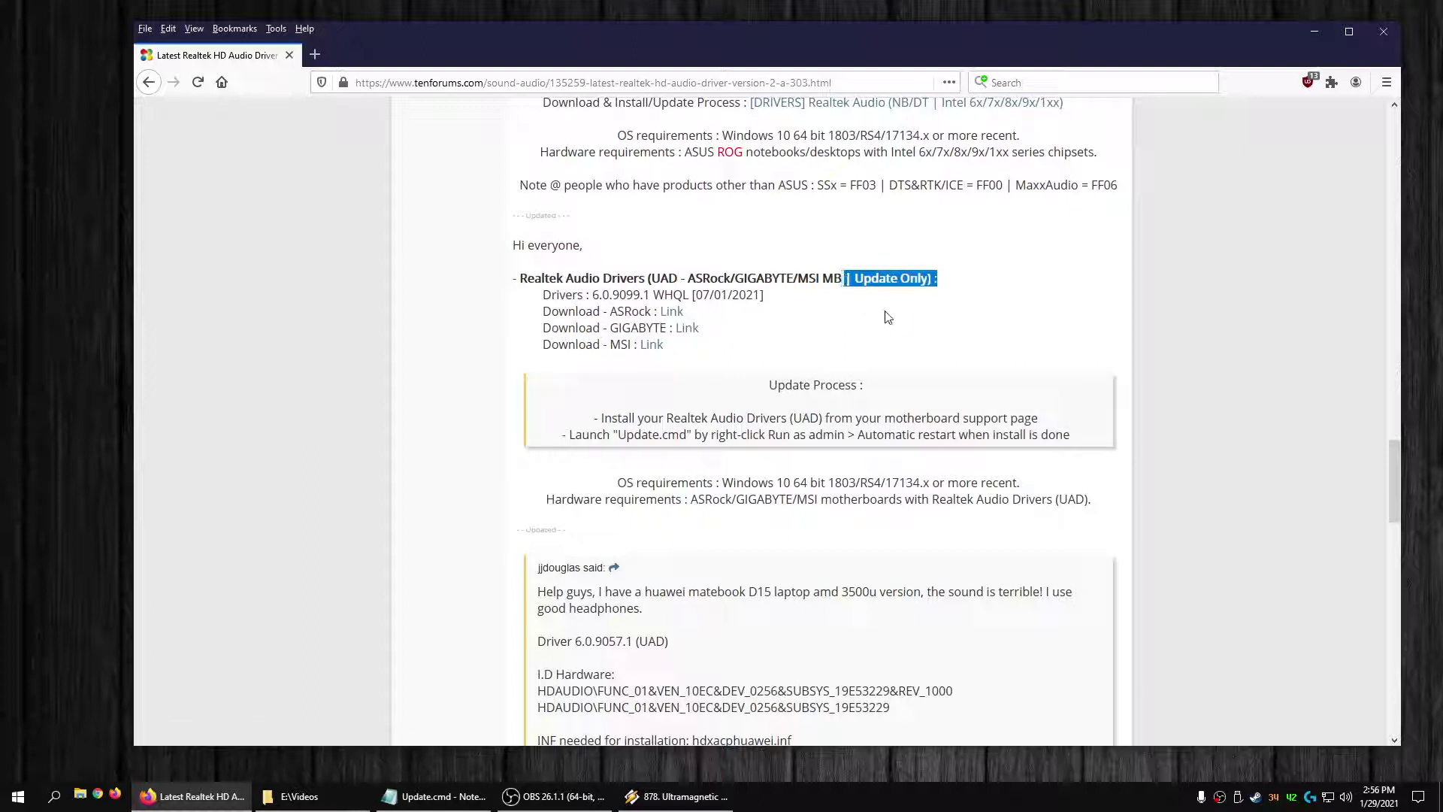
click(812, 325)
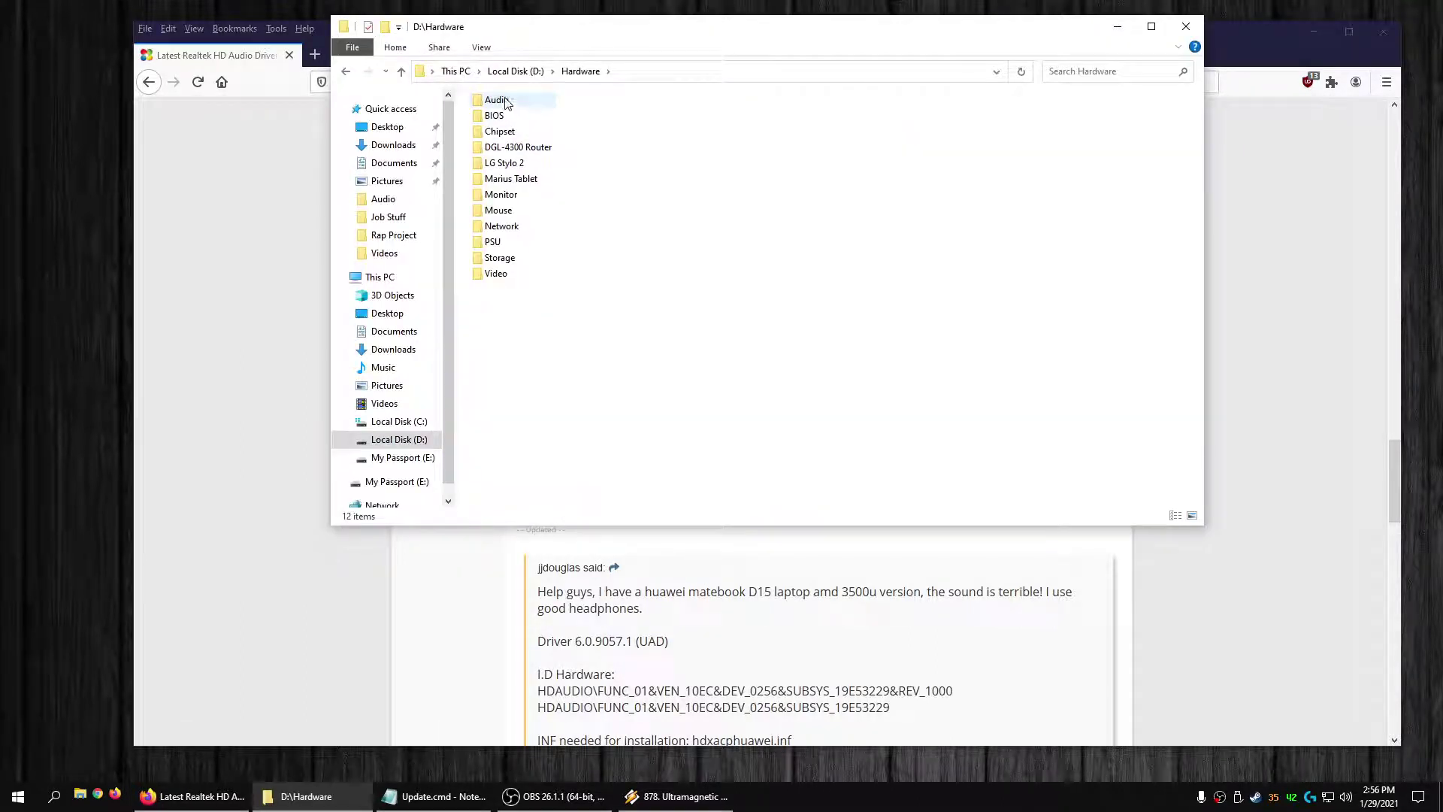
Go into D:\Hardware\Audio\6.0.9099.1 and open Update.cmd in Notepad for editing.
double_click(526, 103)
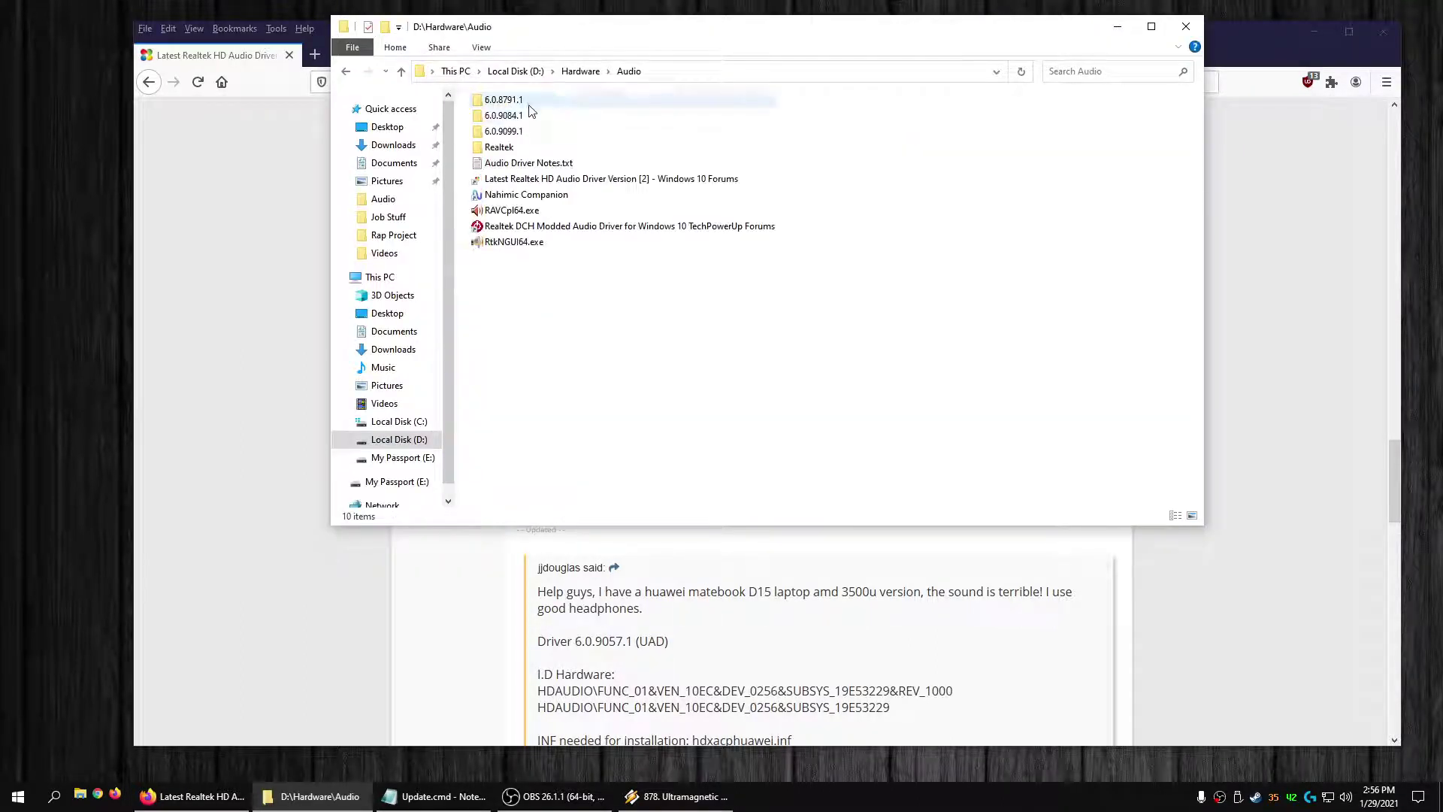
double_click(518, 132)
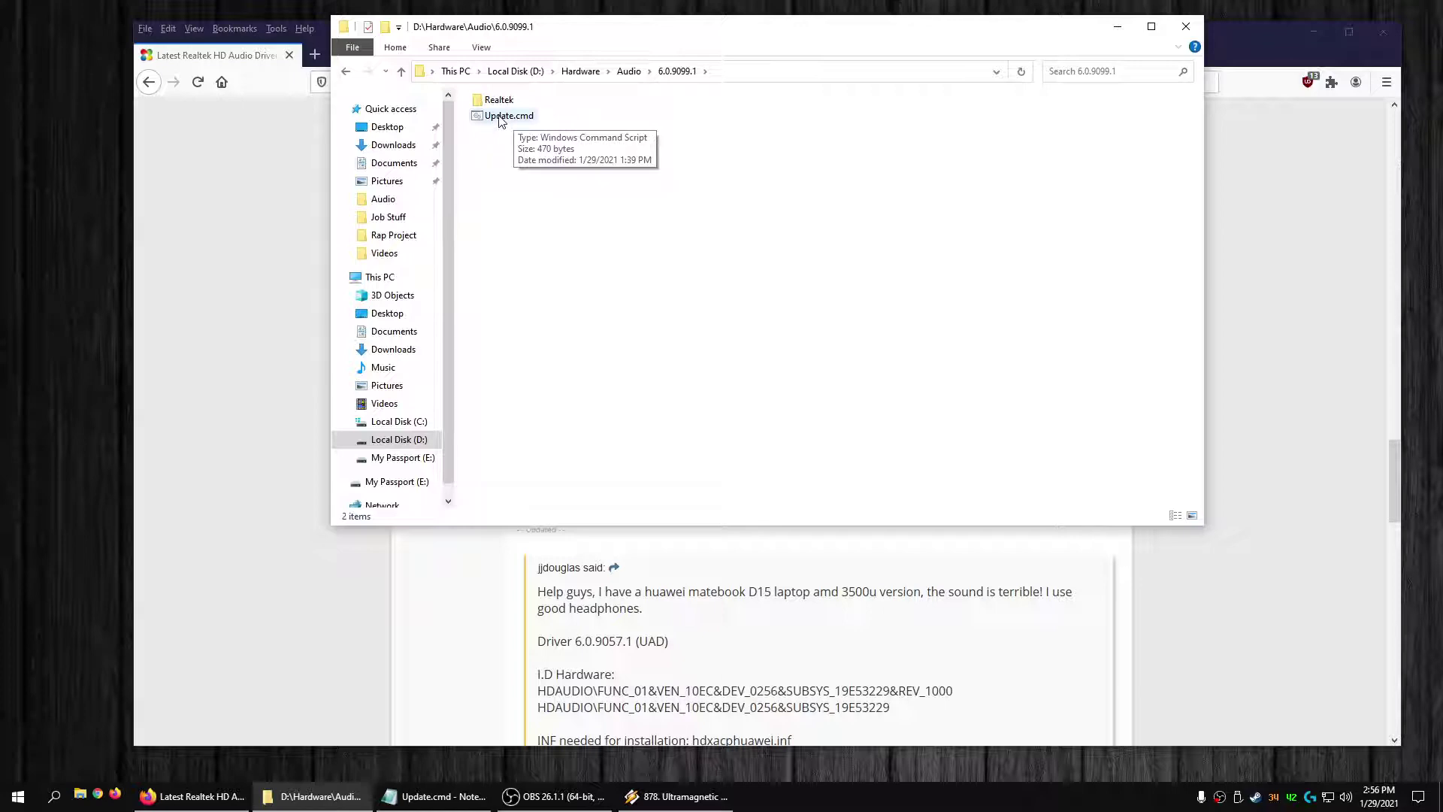
right_click(501, 118)
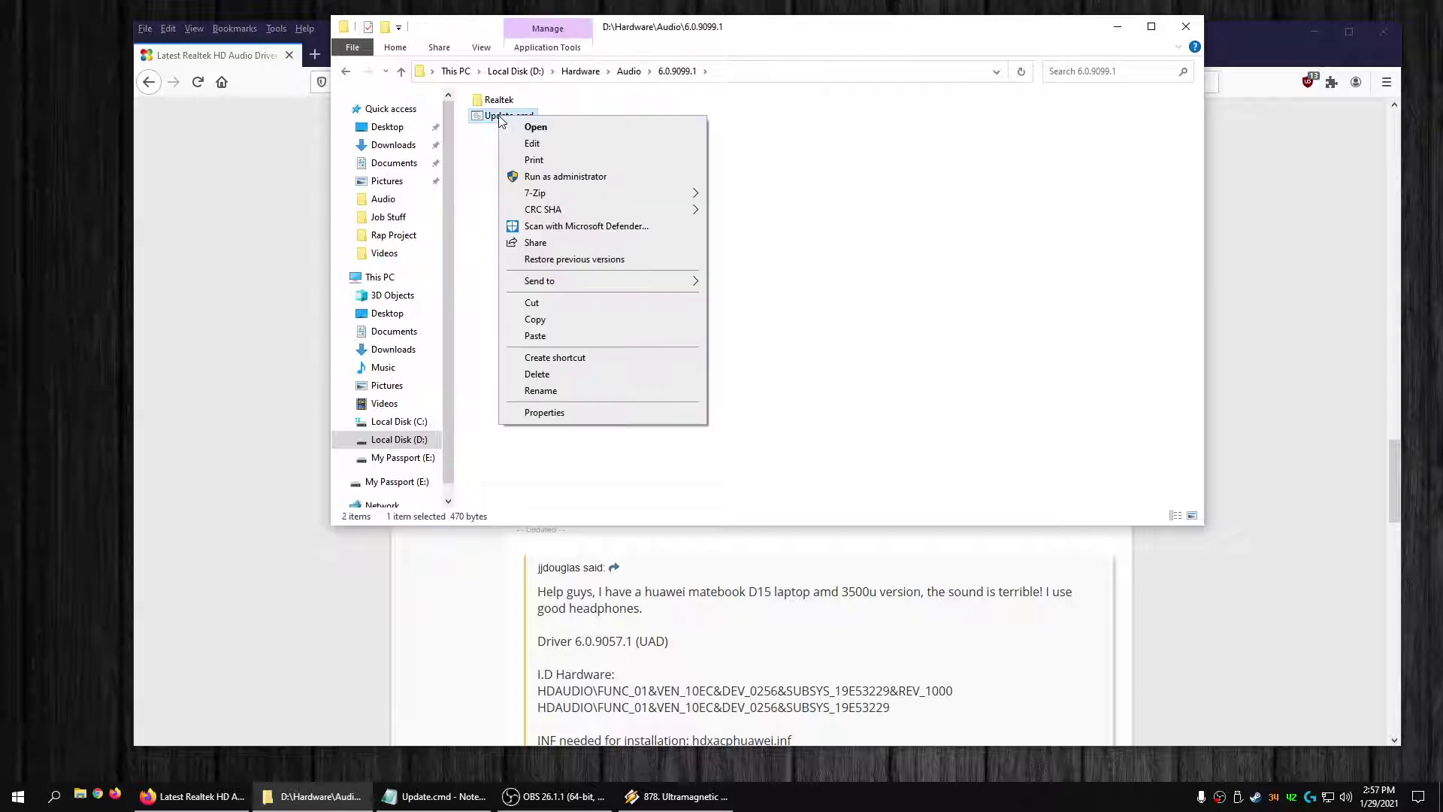
click(556, 149)
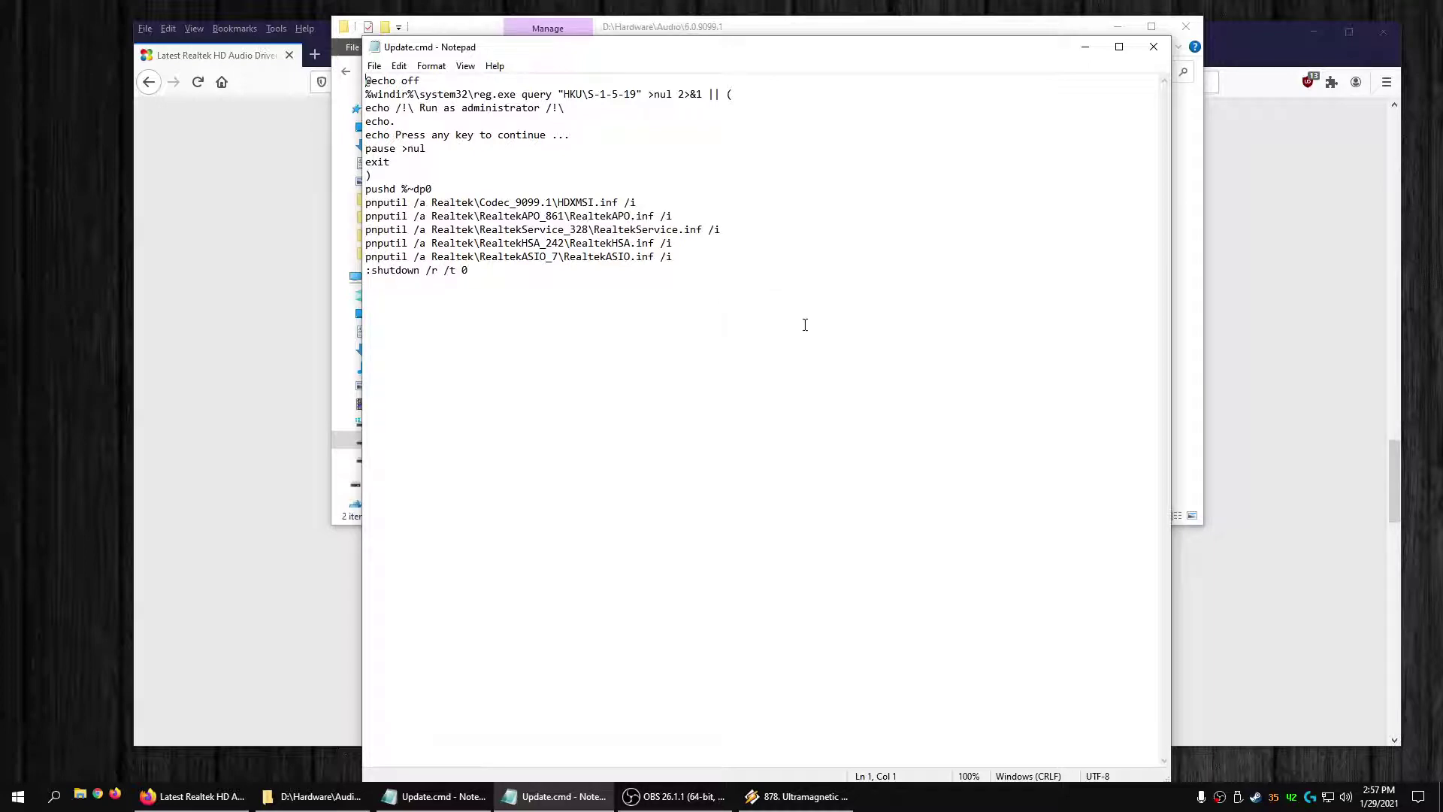
drag(713, 270, 368, 201)
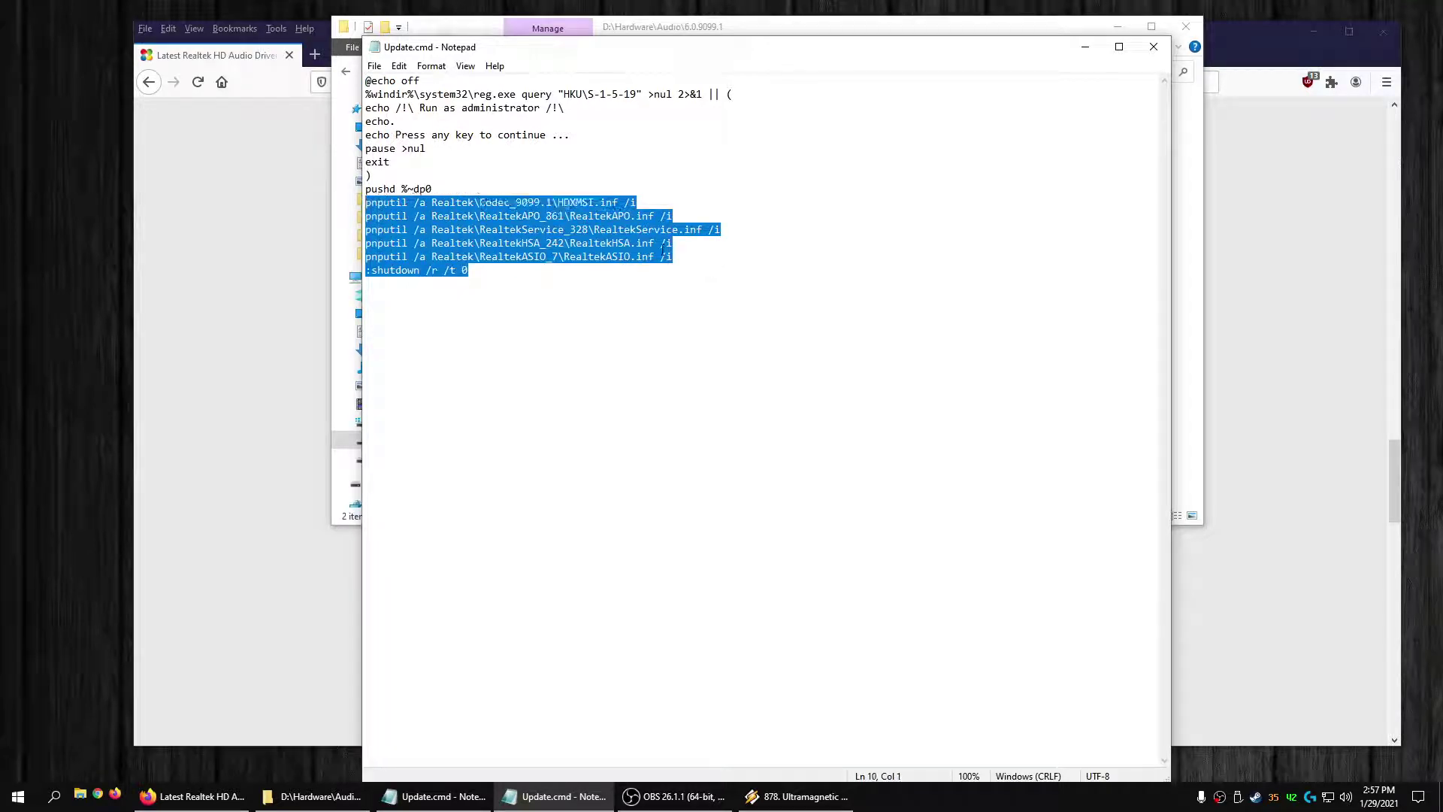
click(675, 257)
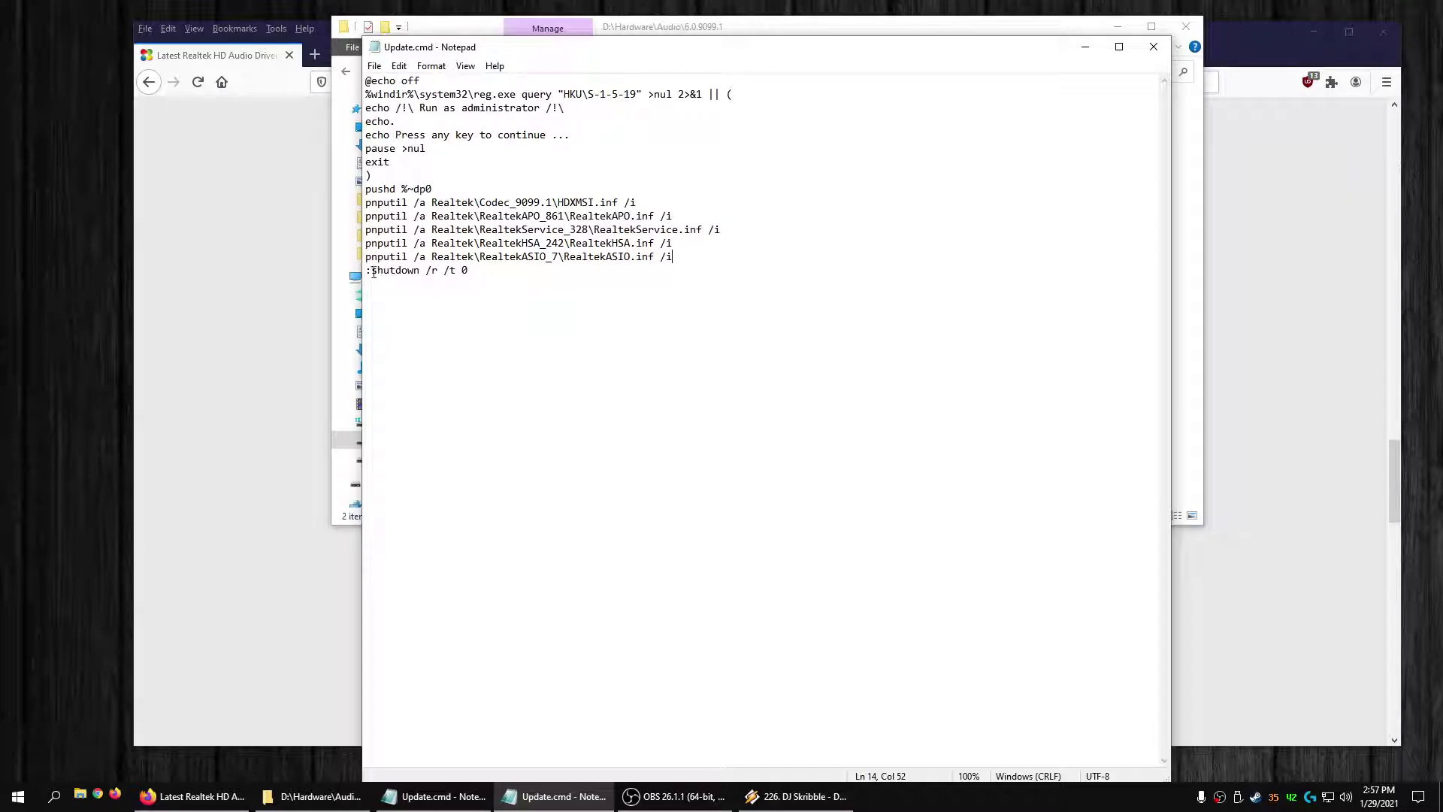
drag(372, 270, 364, 270)
drag(469, 271, 361, 288)
click(373, 271)
drag(466, 272, 353, 277)
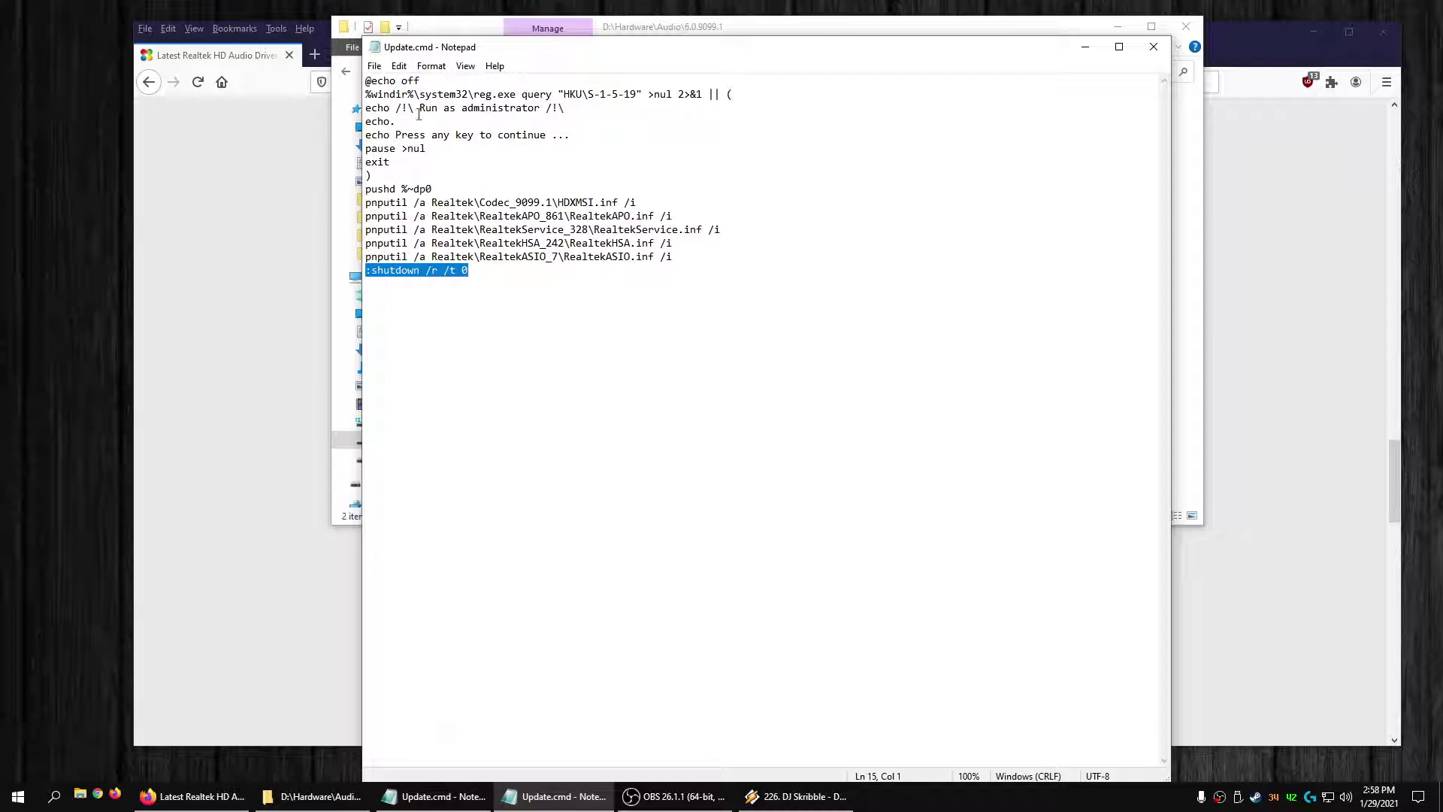
click(373, 271)
drag(471, 272, 345, 275)
key(Delete)
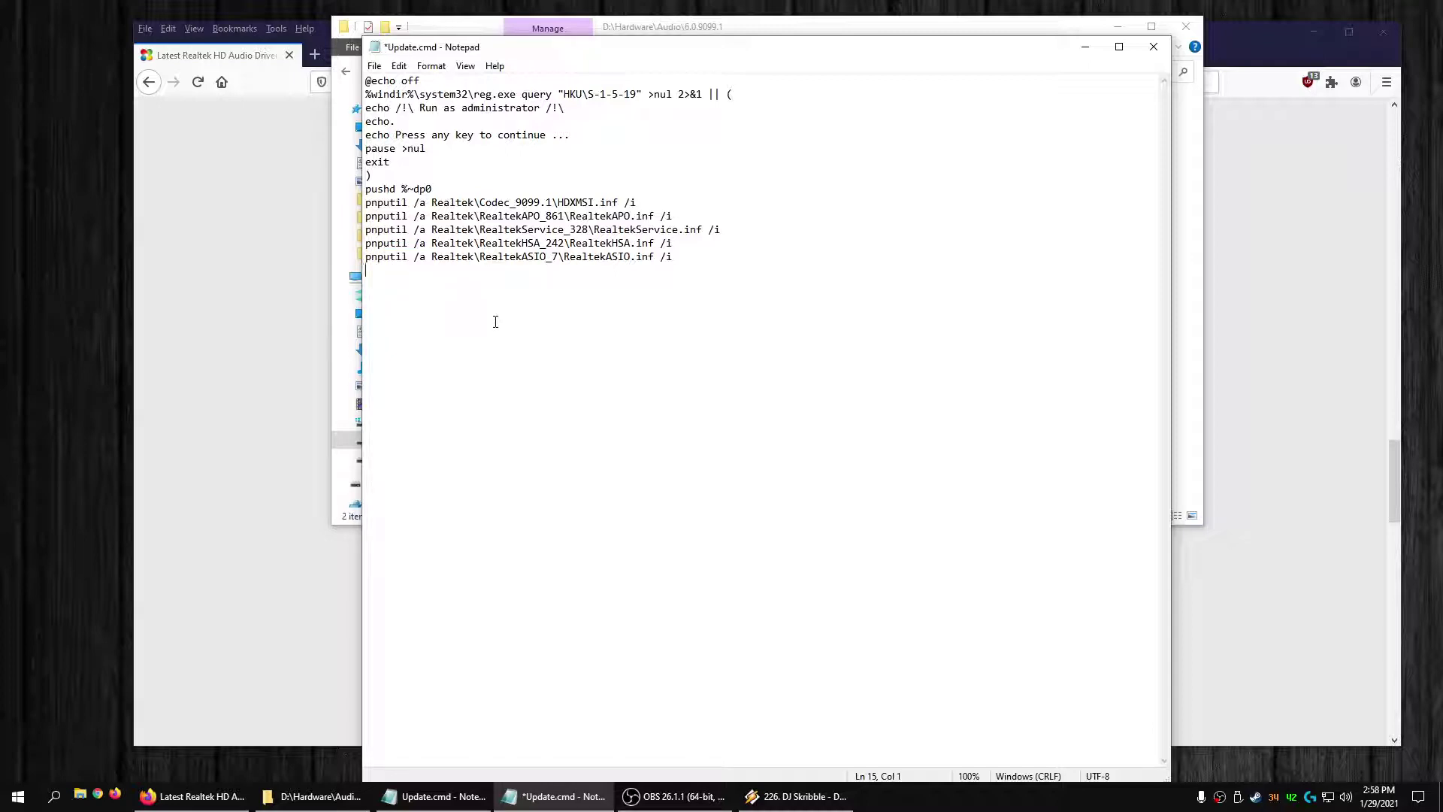
key(ctrl+z)
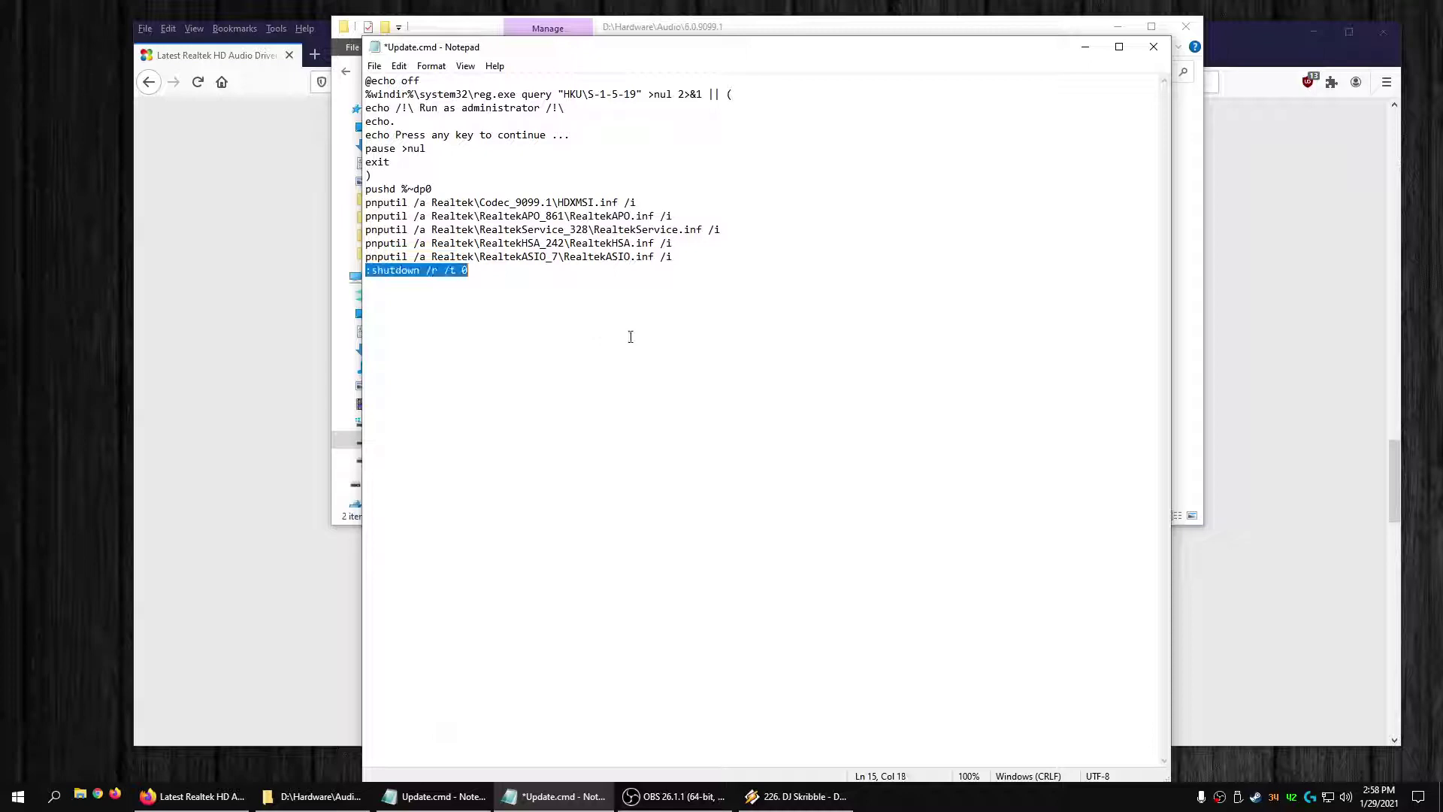
key(Left)
key(Right)
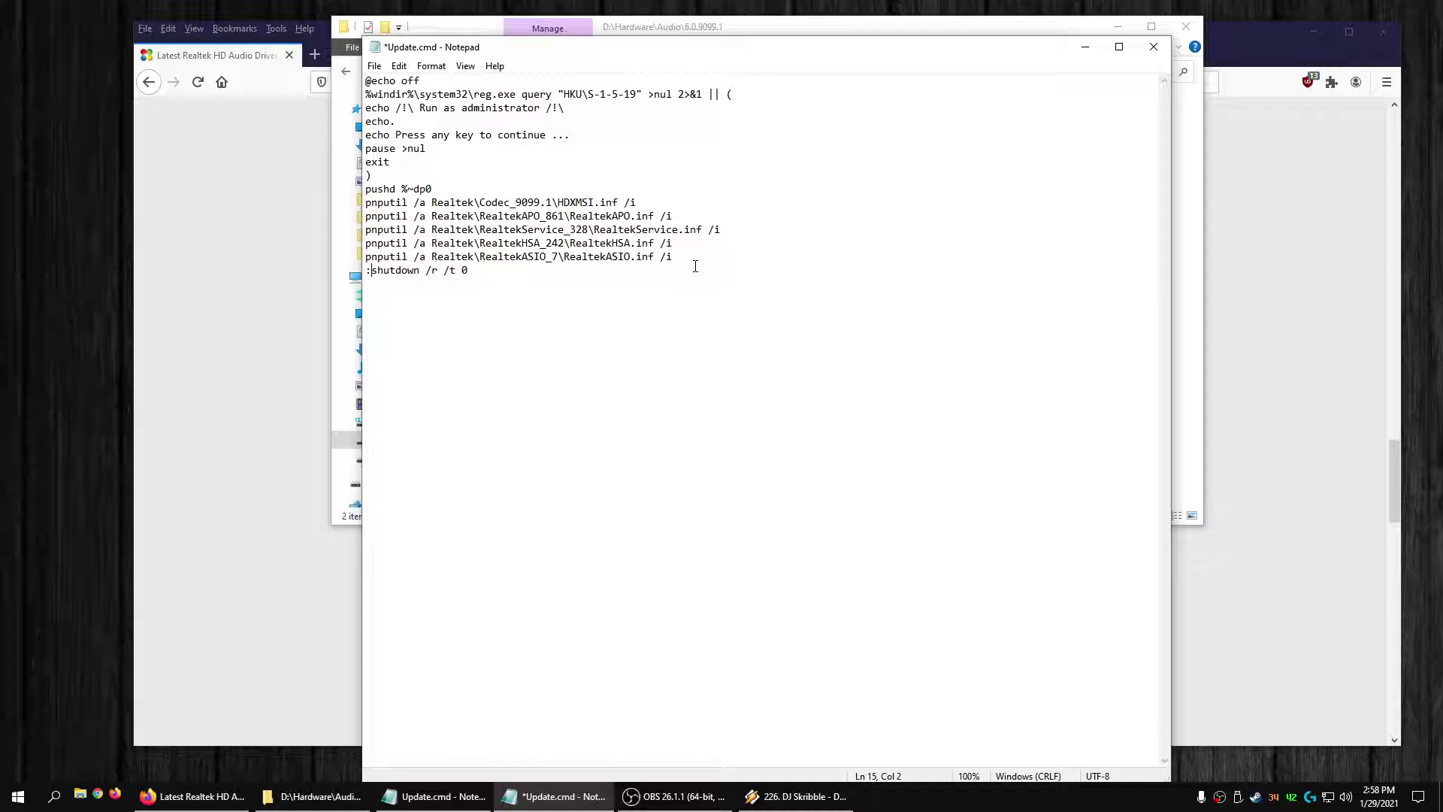
Launch the MSI Realtek audio manager from Start and confirm driver version 6.0.9099.1 in its information box.
click(18, 796)
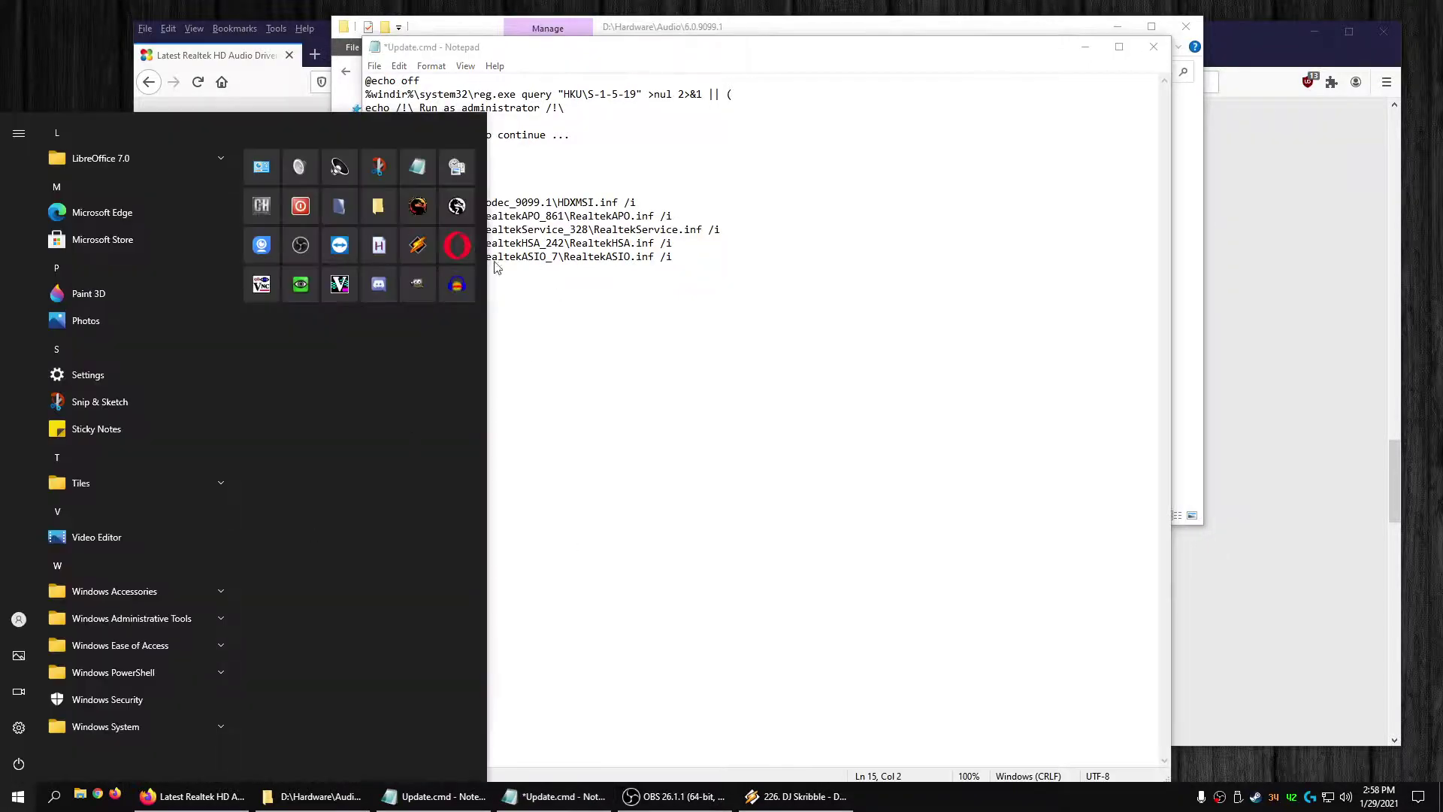
click(342, 172)
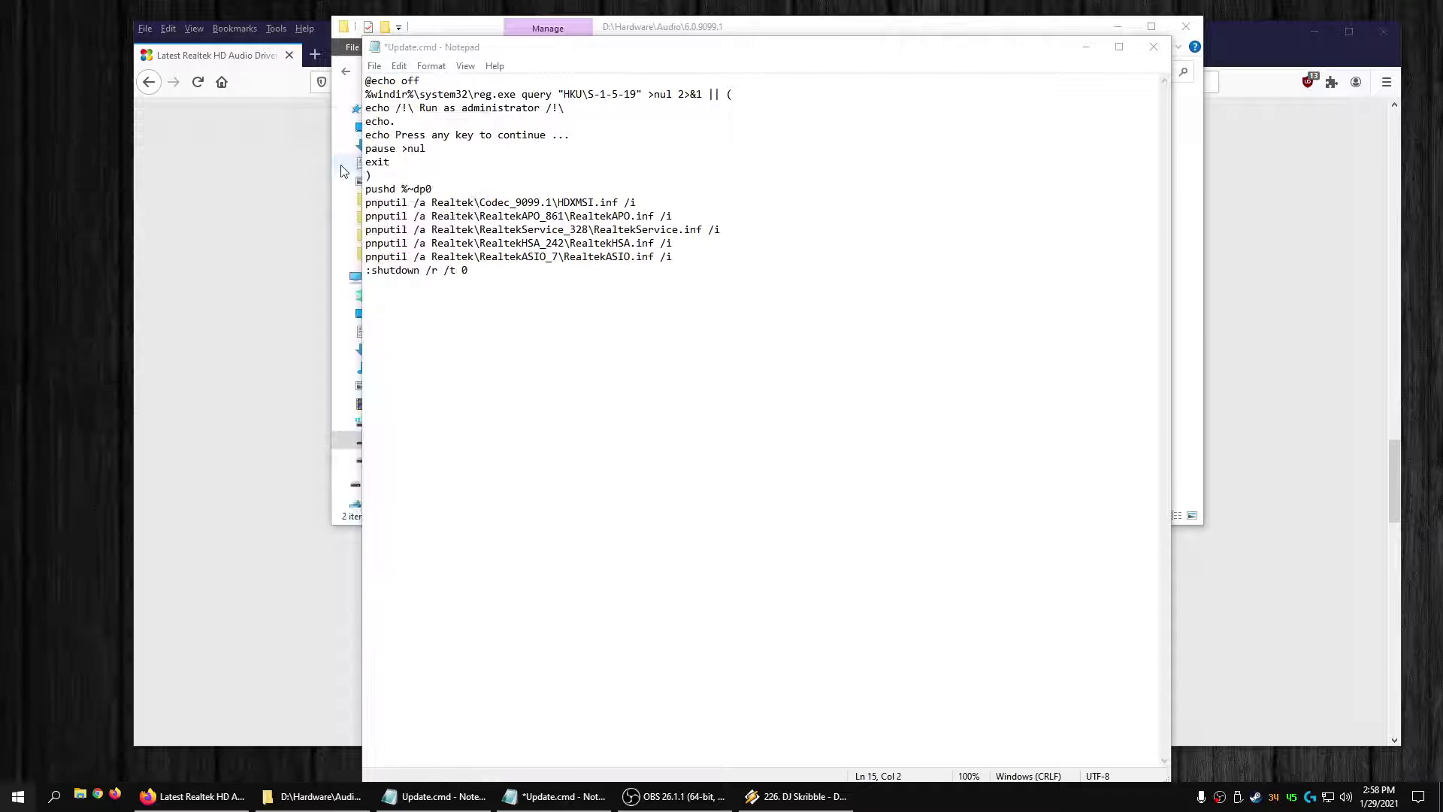
click(957, 285)
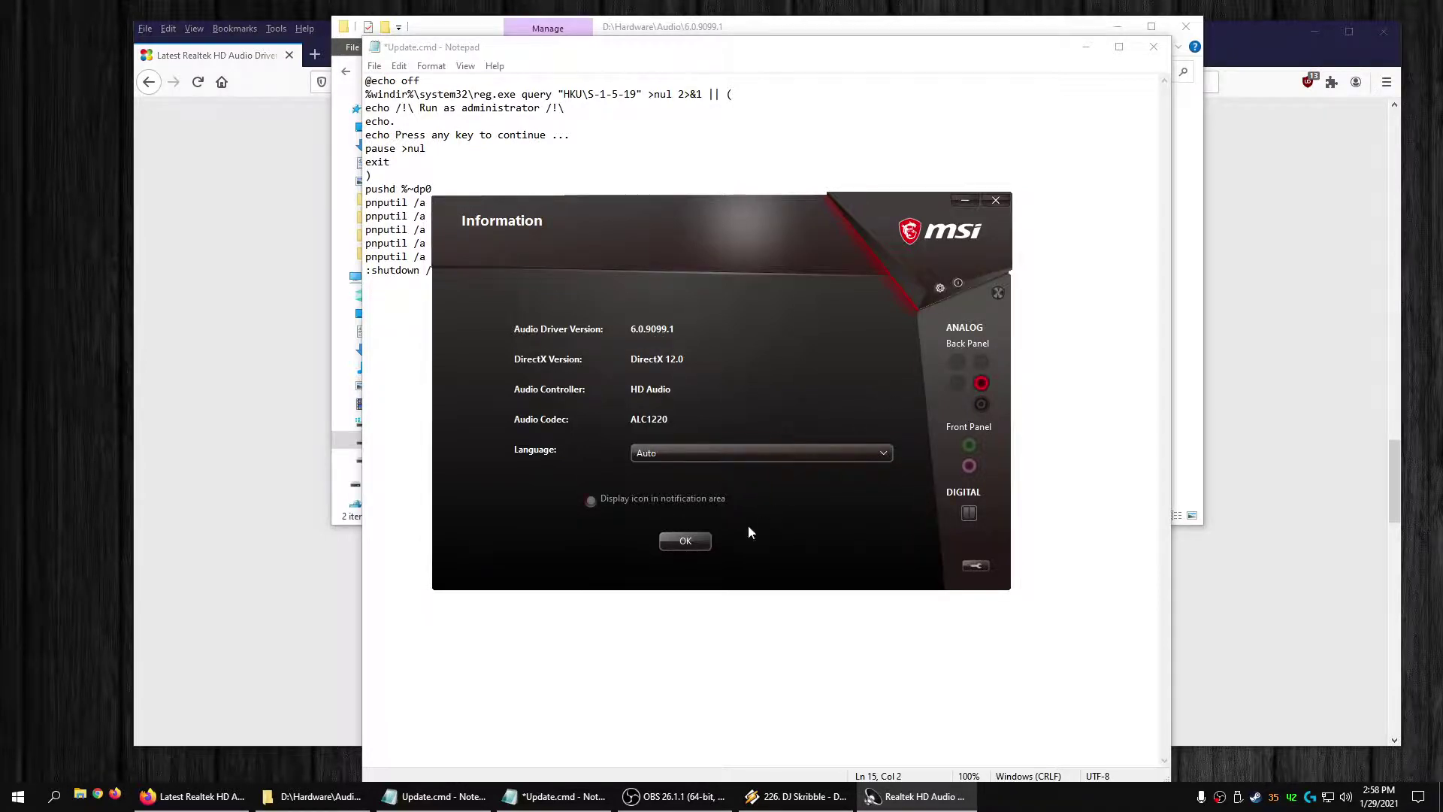
click(998, 204)
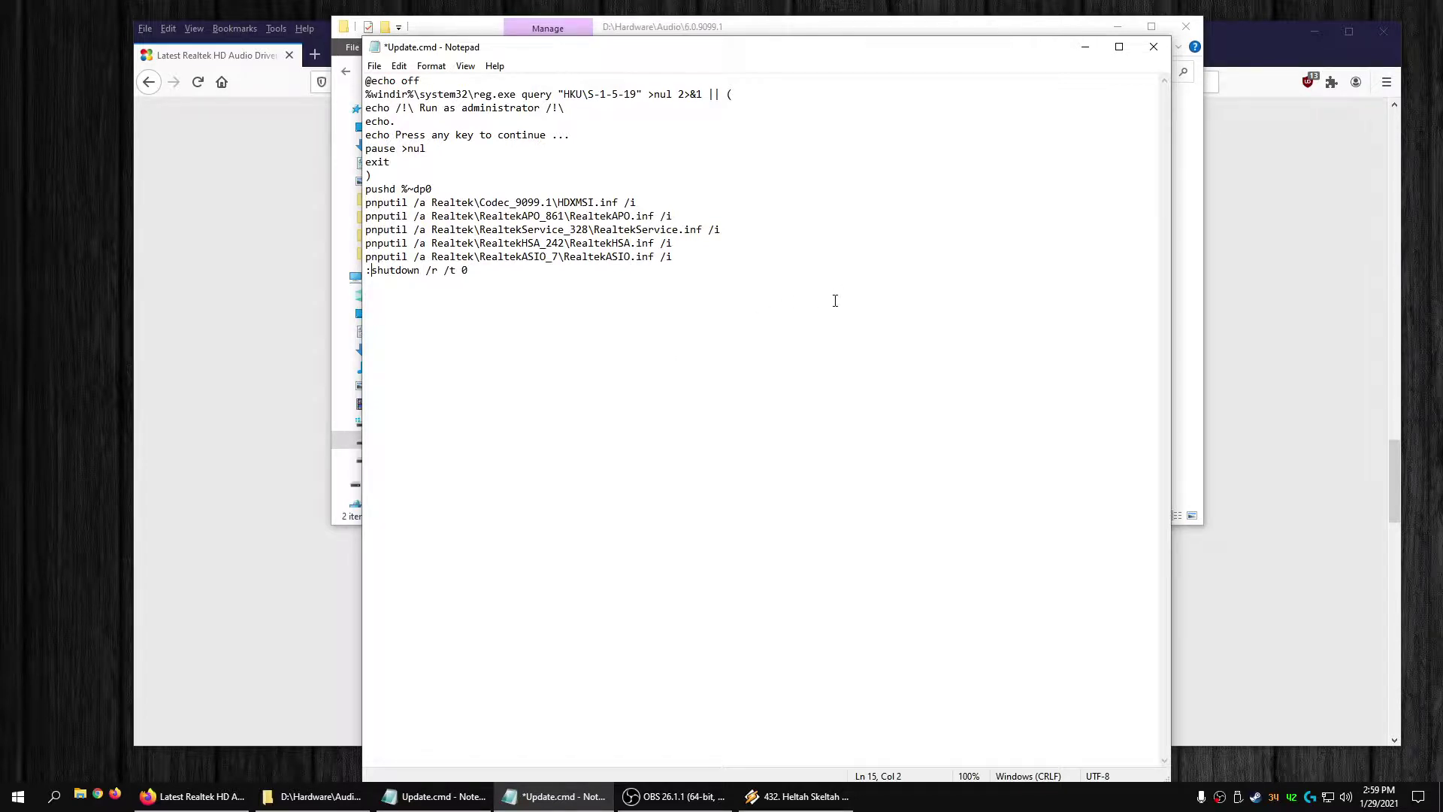
Close Update.cmd without saving and return to the forum page in Firefox.
click(1150, 49)
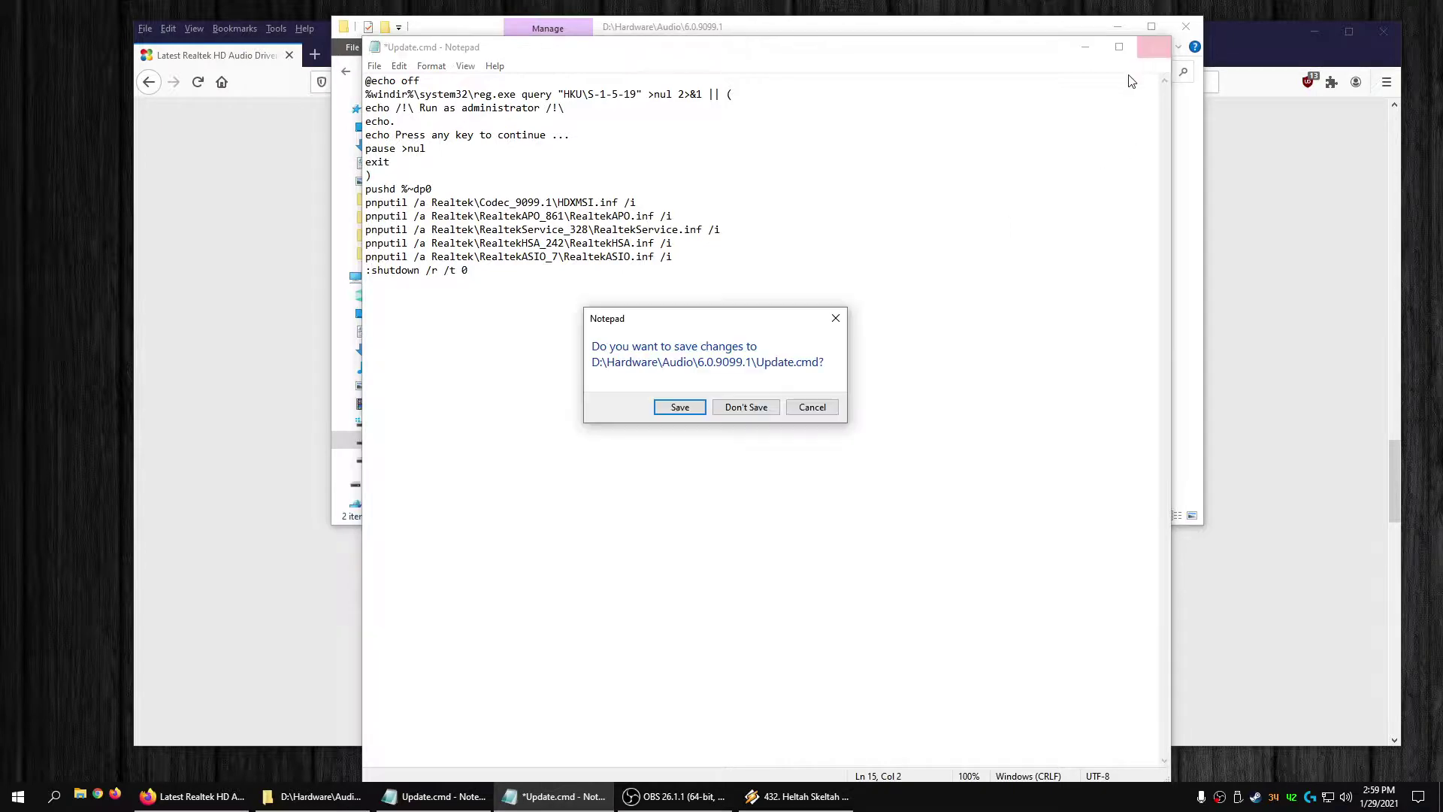
click(740, 409)
click(1238, 48)
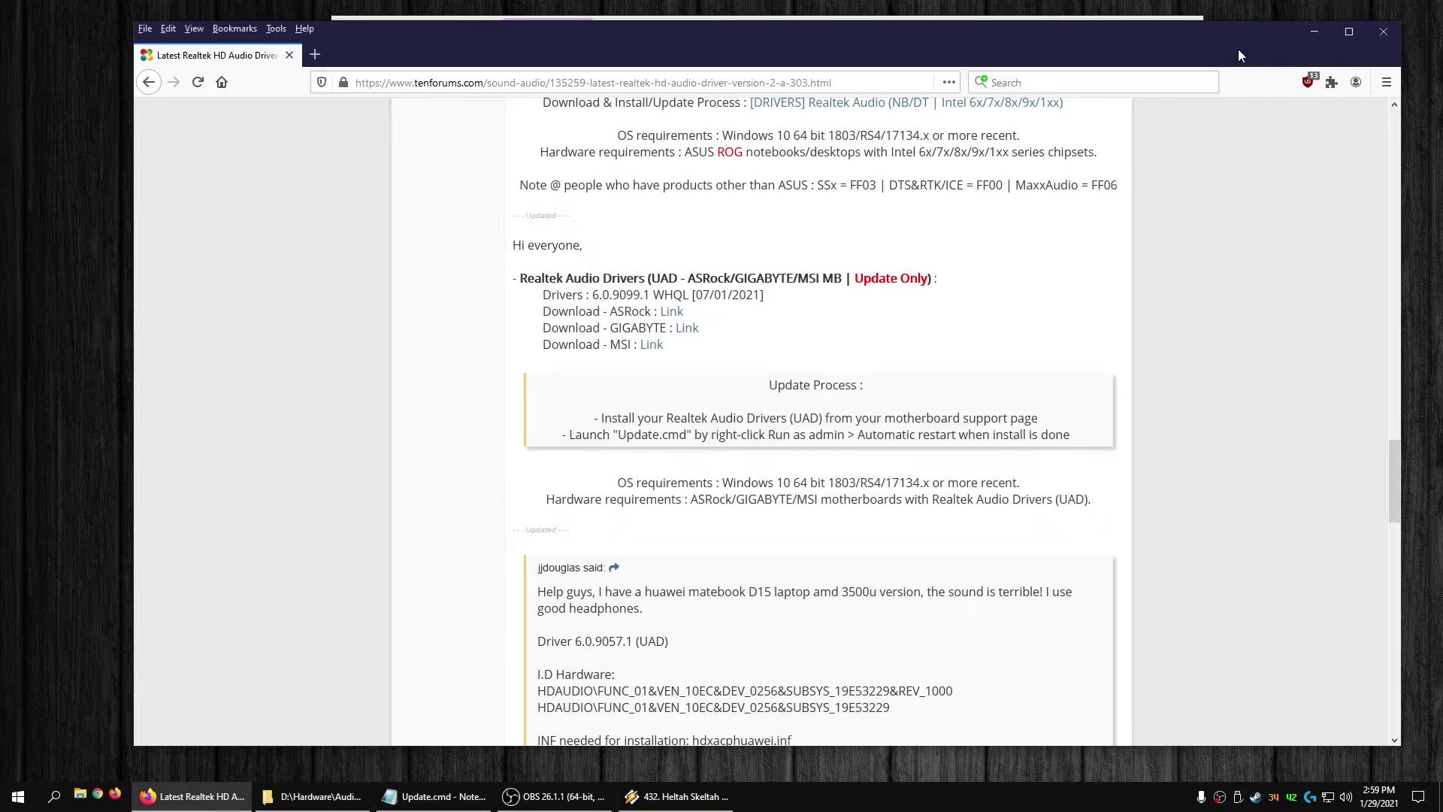
Highlight the MSI download line and driver version 6.0.9099.1 in the update-only section.
scroll(815, 321, down, 1)
scroll(815, 321, up, 15)
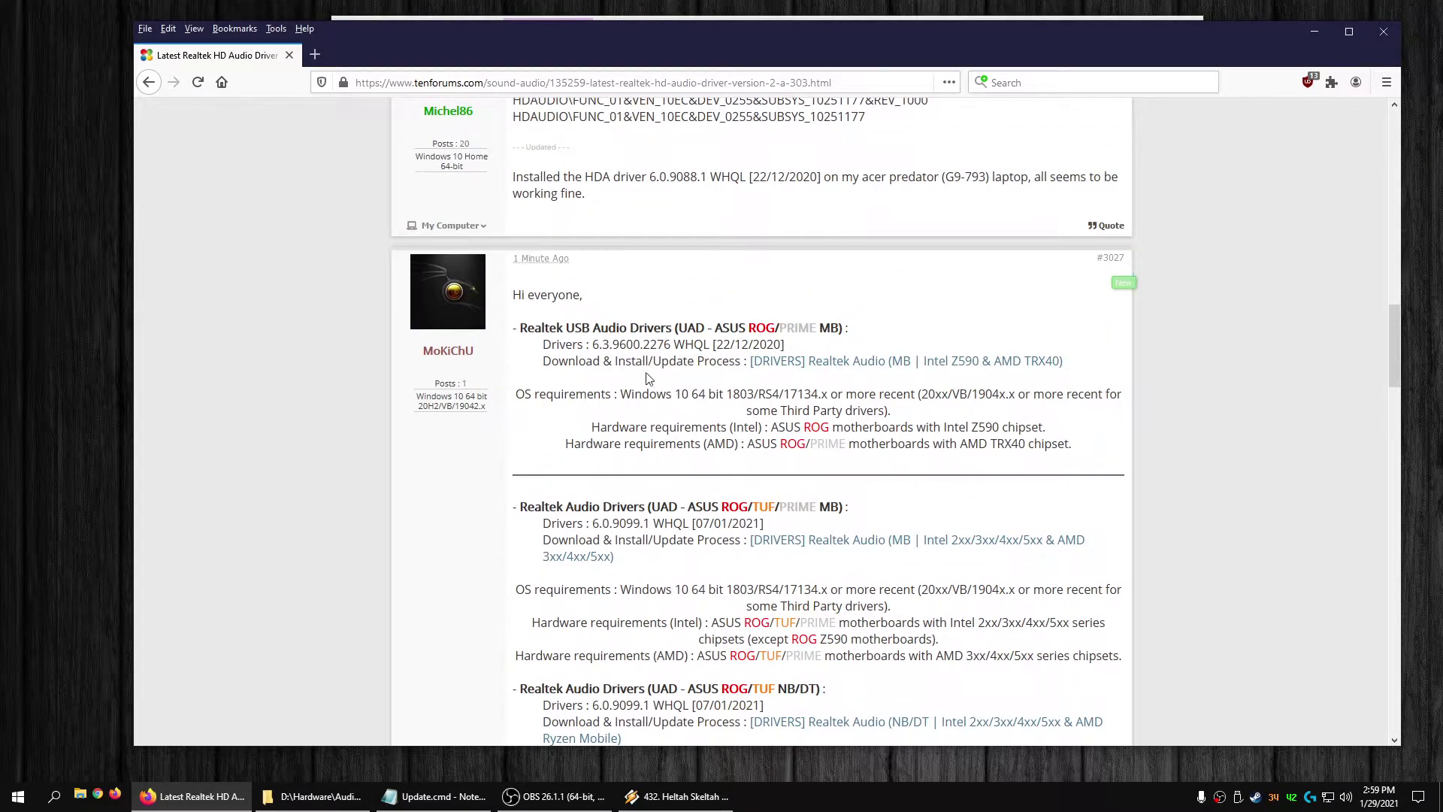
scroll(661, 369, down, 2)
scroll(470, 305, up, 1)
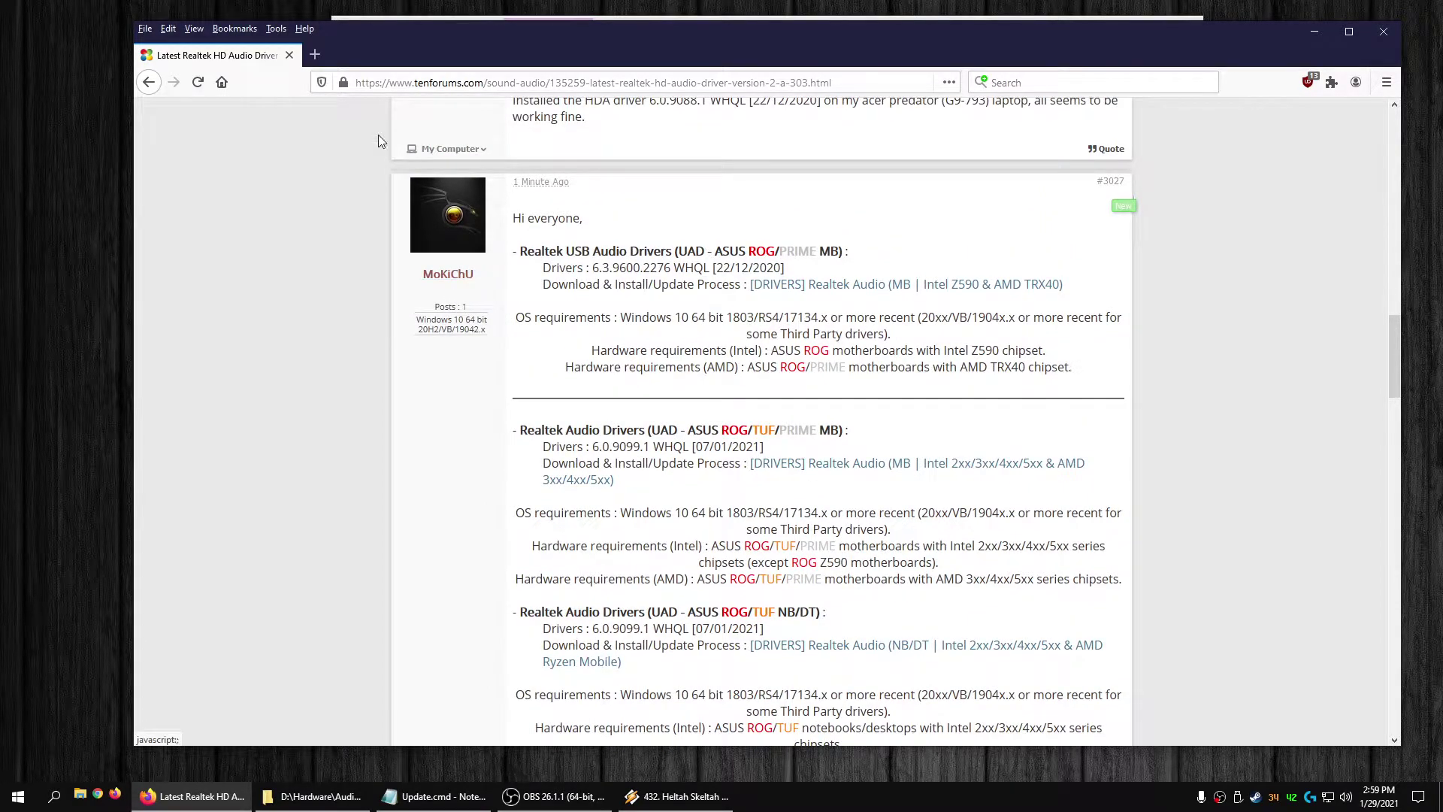
scroll(733, 368, down, 13)
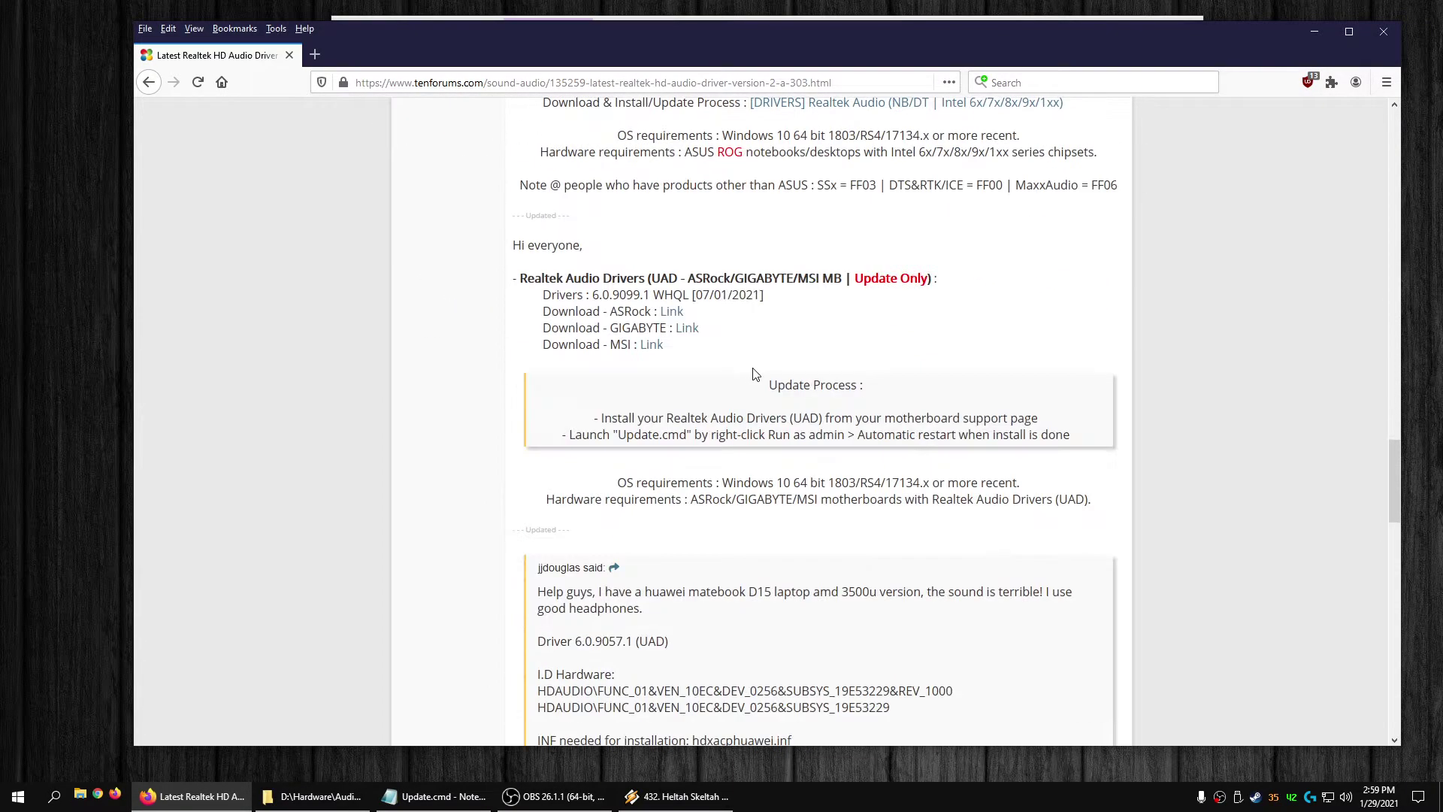
drag(692, 350, 530, 345)
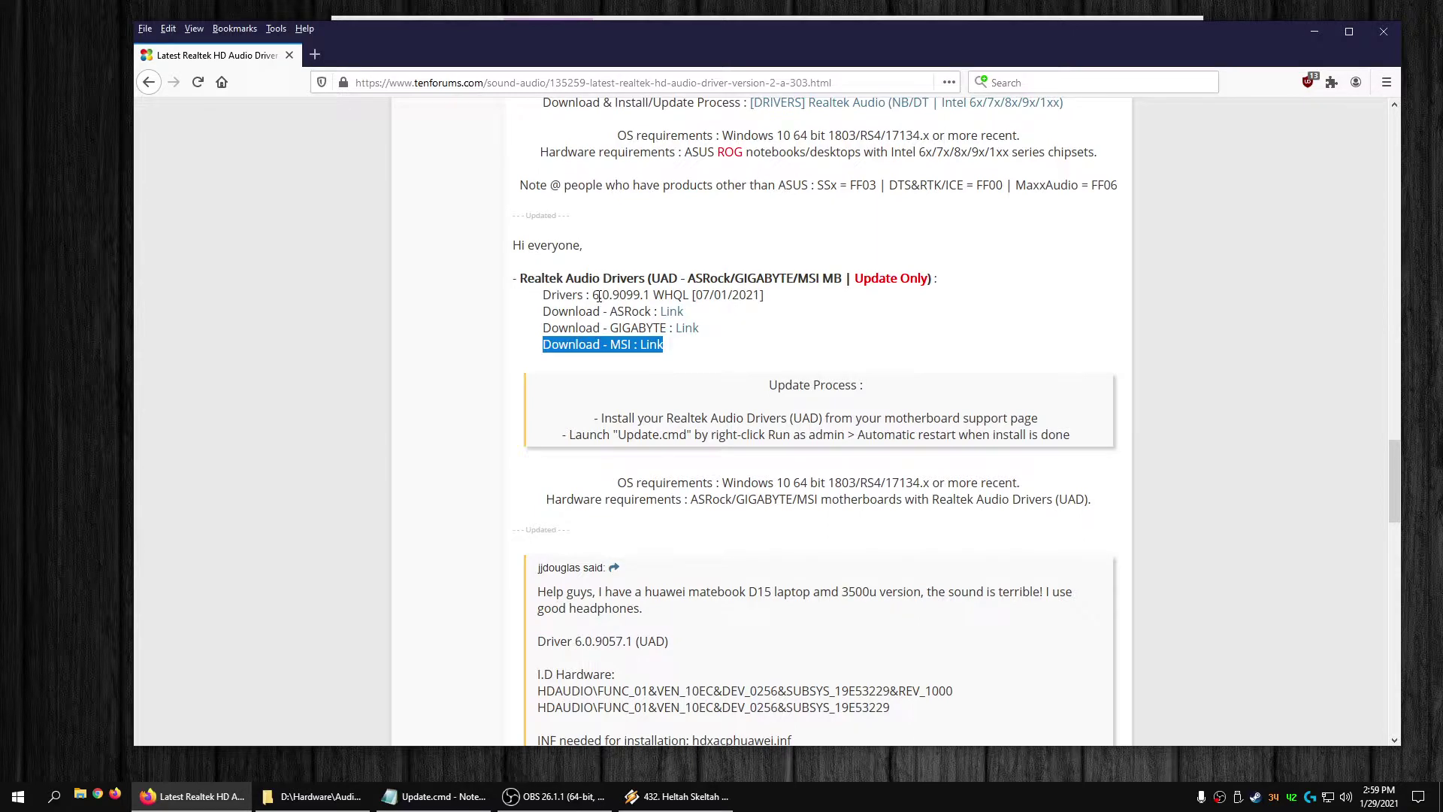
drag(592, 295, 653, 295)
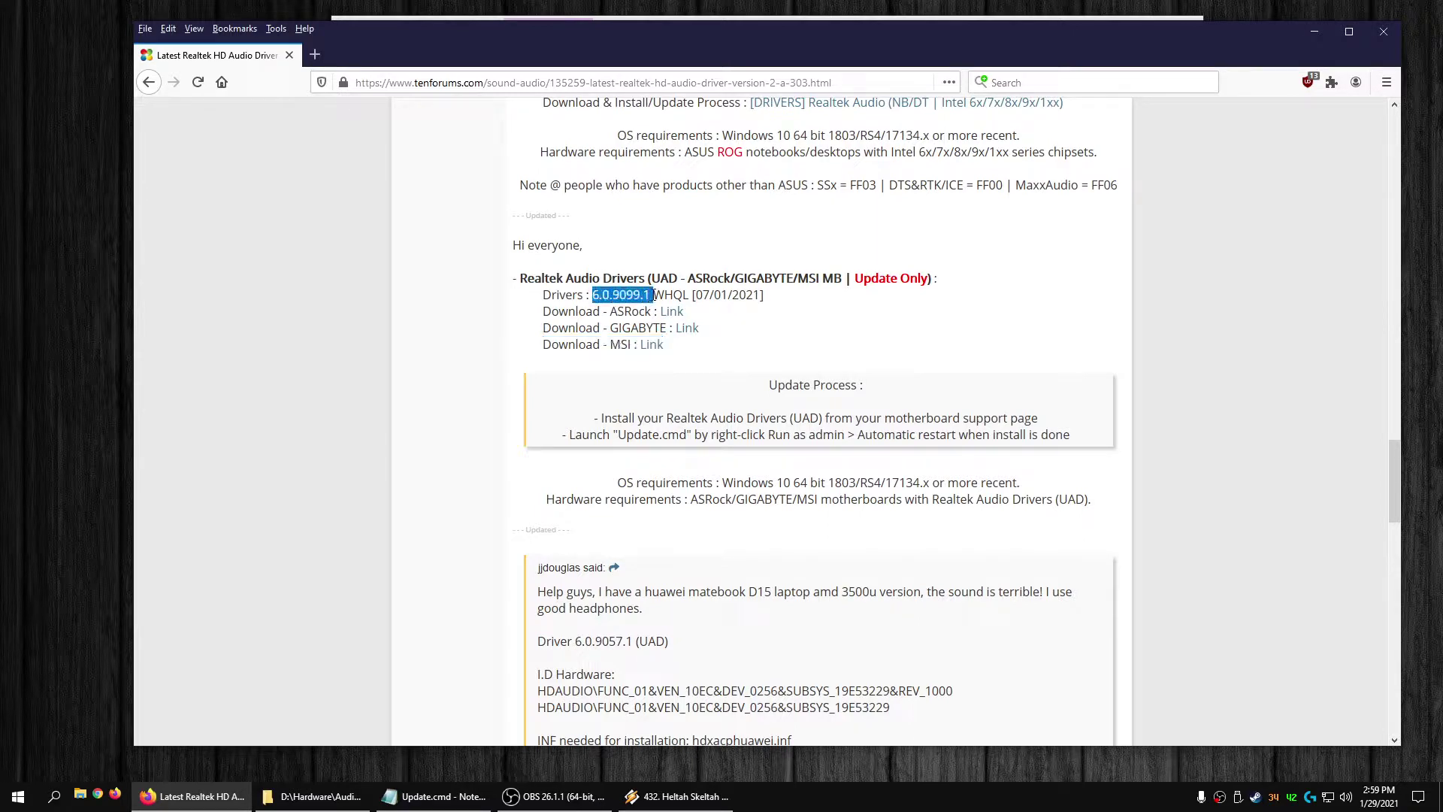